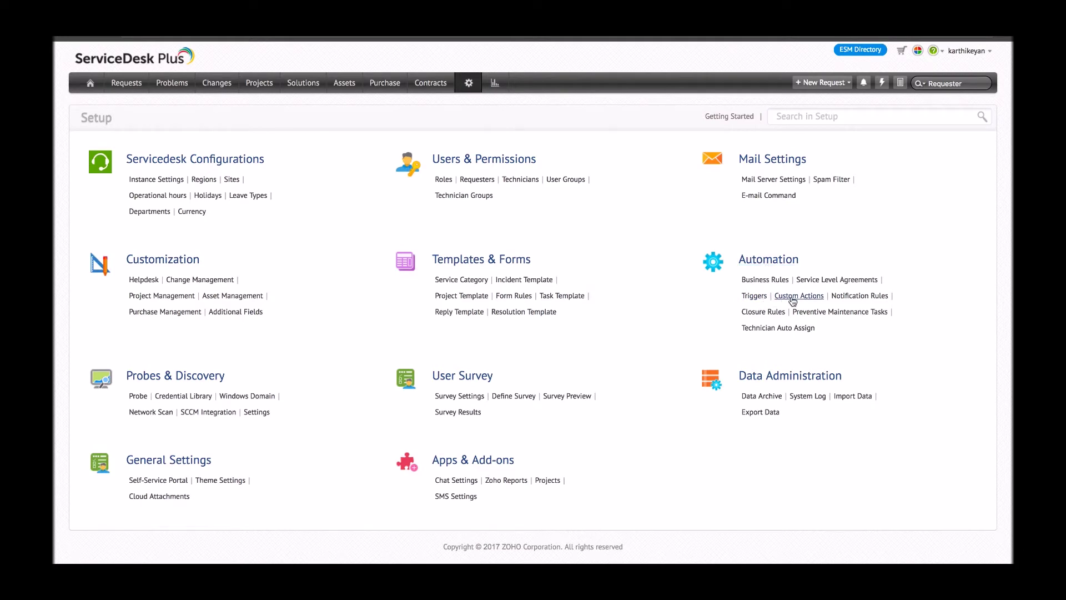
Start a new email notification custom action for requests named "Network Issue" and choose the technician to notify
left_click(792, 296)
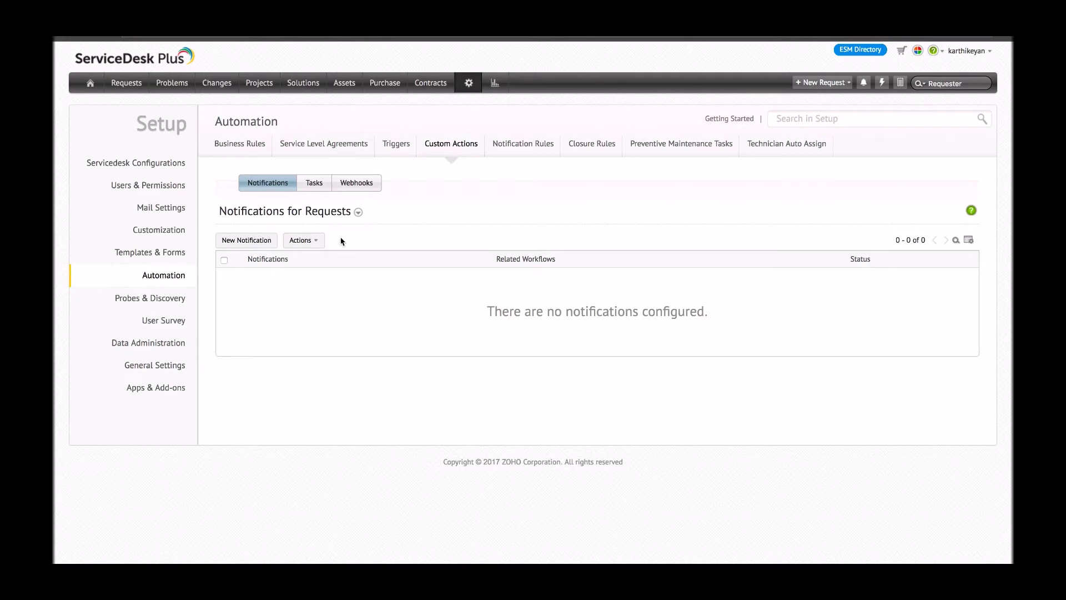
left_click(262, 246)
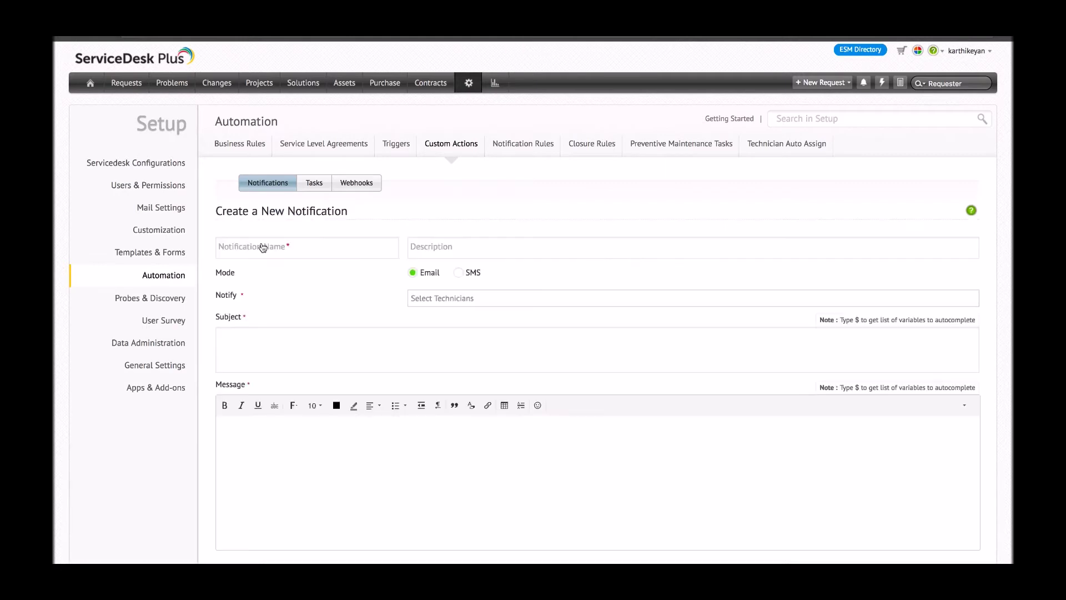
scroll(401, 213, "down", 1)
left_click(360, 210)
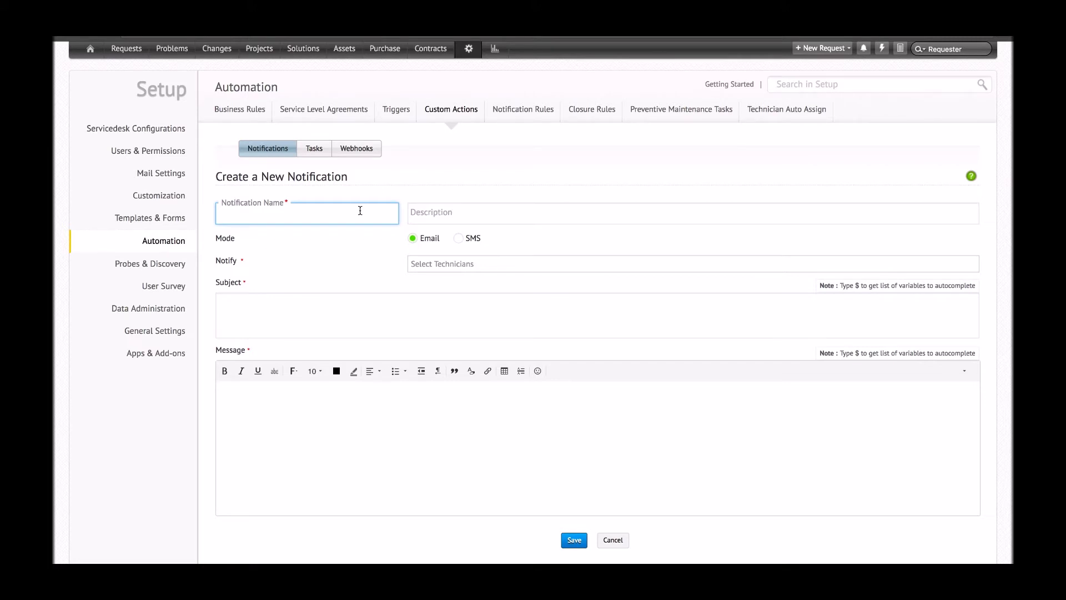
type("Network Issue")
left_click(454, 266)
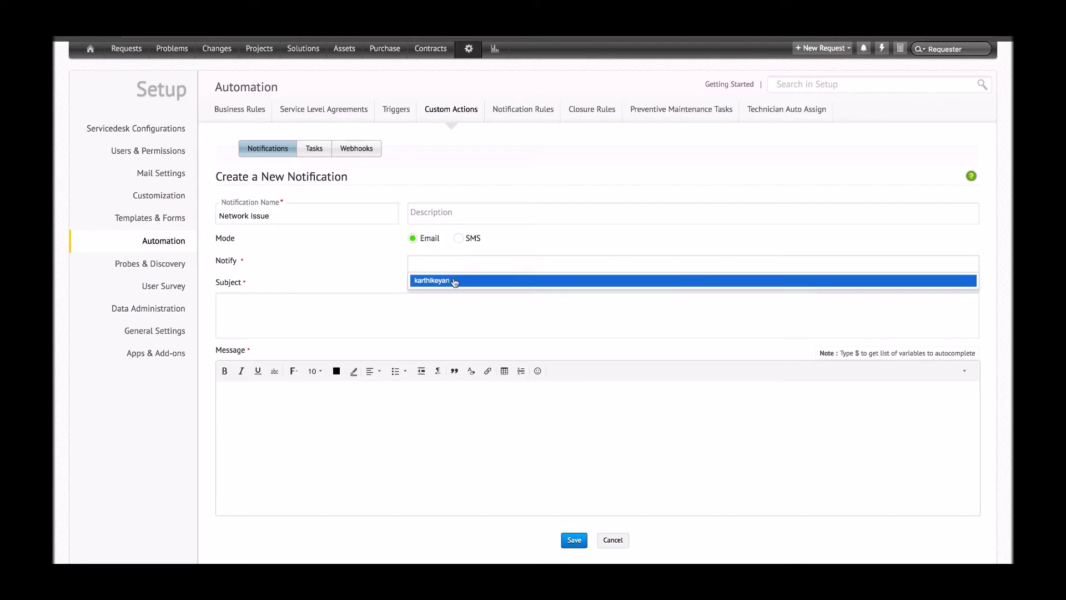
left_click(453, 280)
Set the notification subject to the Request ID variable followed by "- A new network issue."
left_click(443, 301)
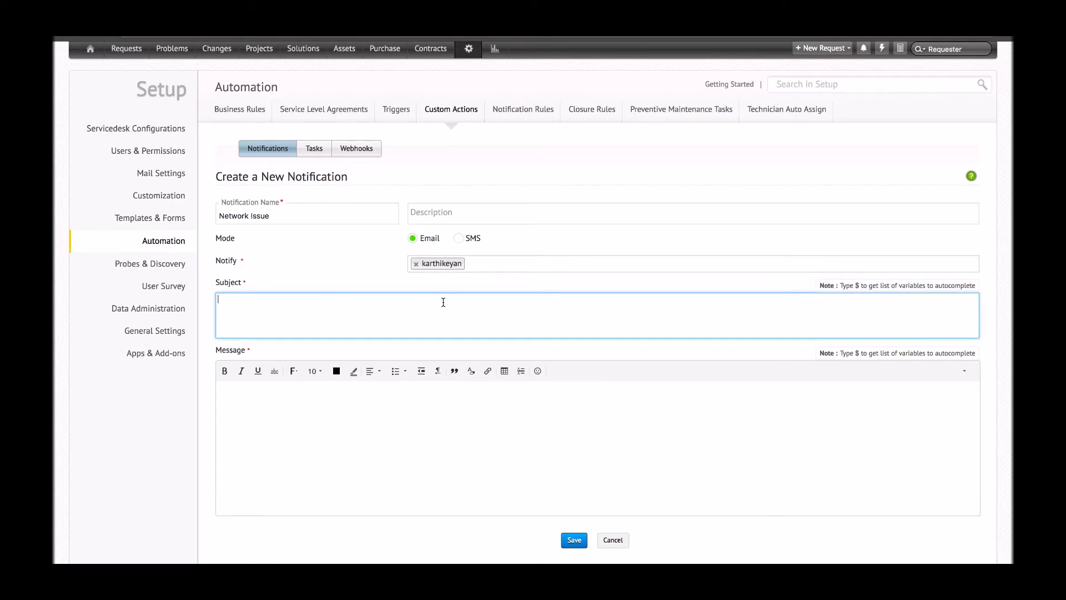
type("$")
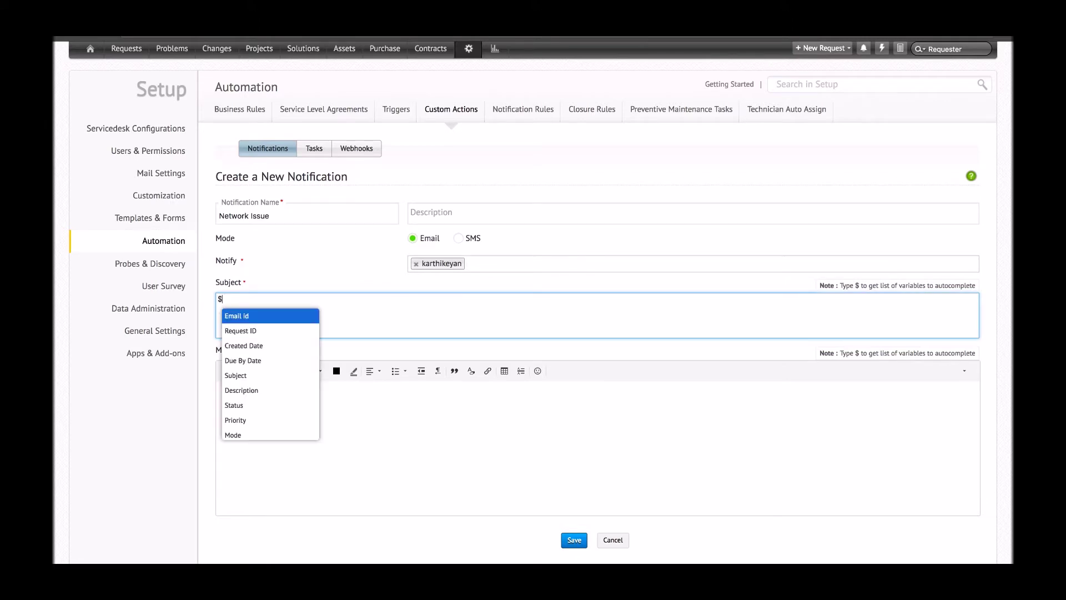
scroll(233, 389, "down", 3)
scroll(251, 366, "up", 4)
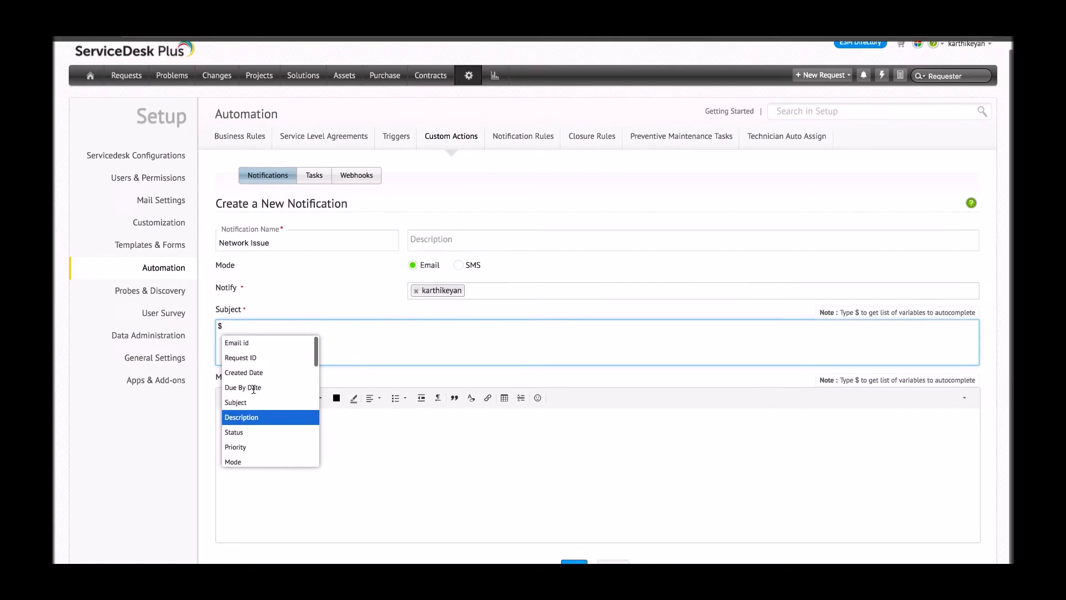
left_click(253, 359)
type("- A ne")
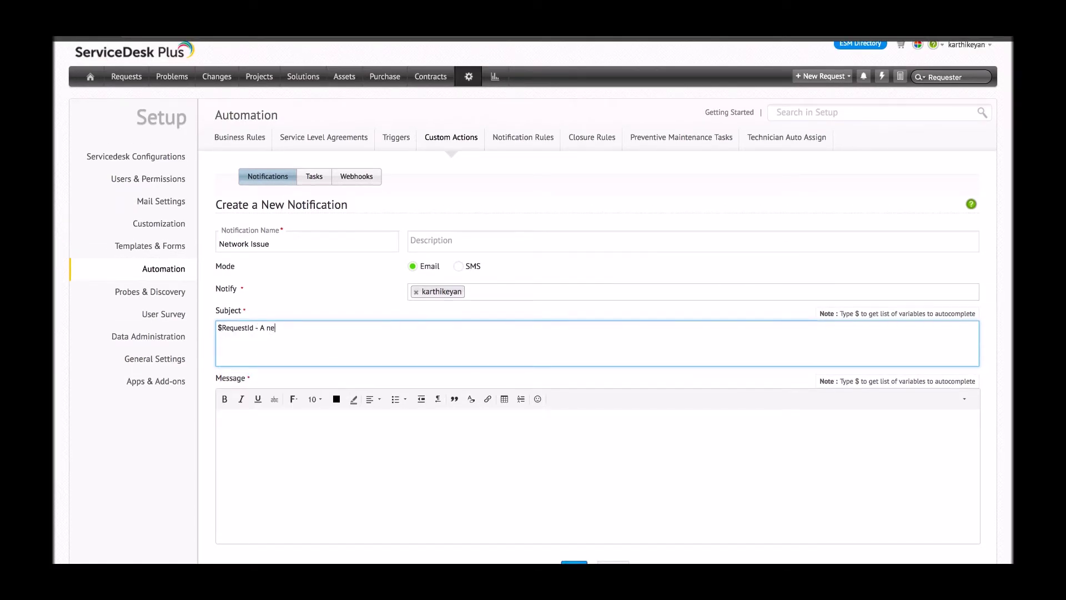
type("w network issue.")
Enter "A network issue." as the notification message, save the notification and display the notifications list
left_click(244, 425)
type("A network issue")
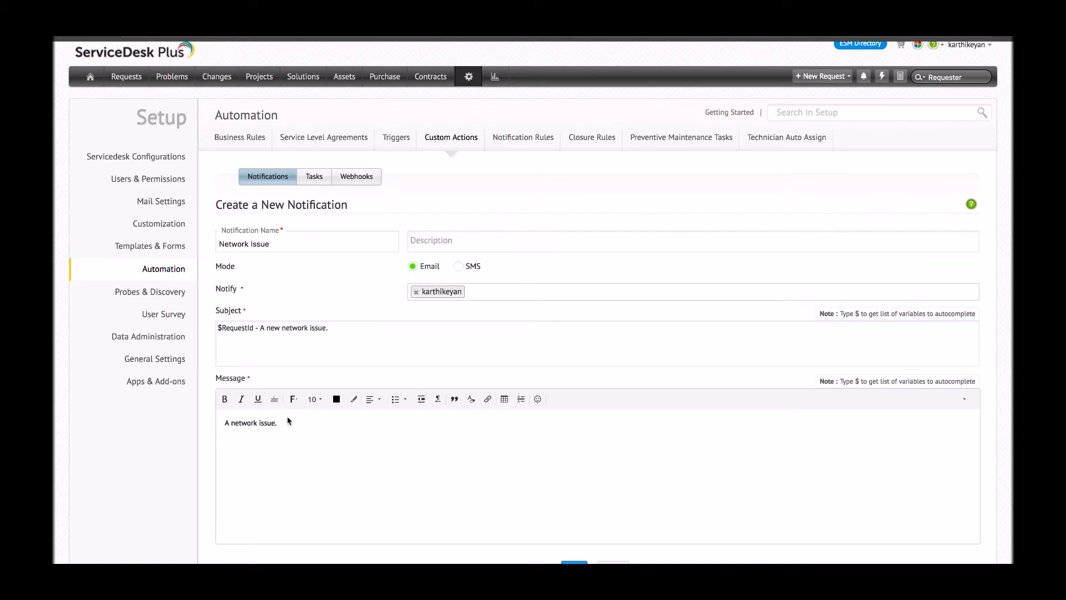
scroll(574, 378, "down", 1)
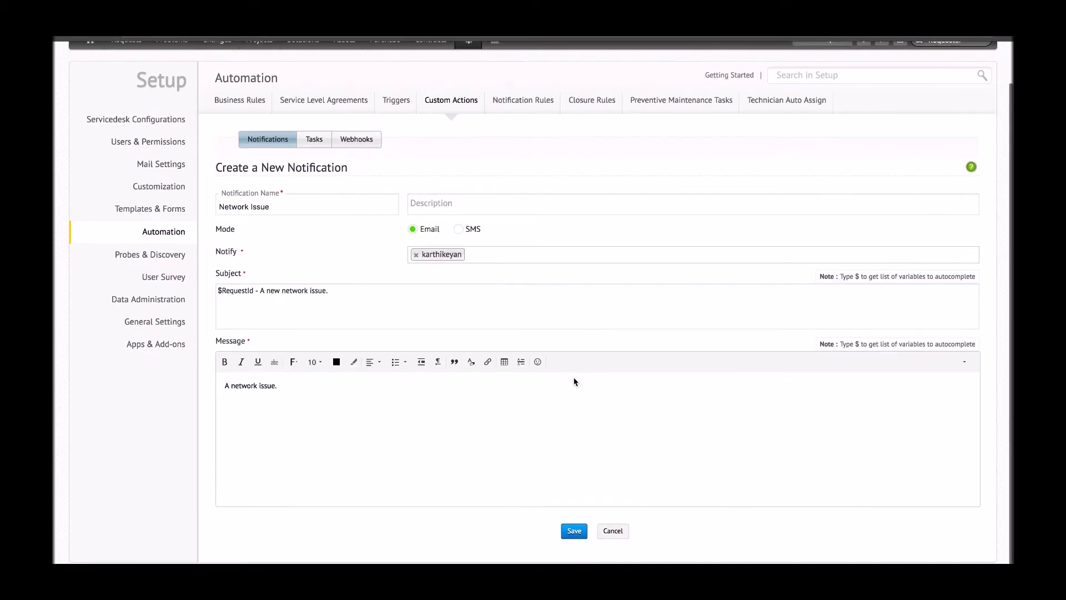
left_click(569, 532)
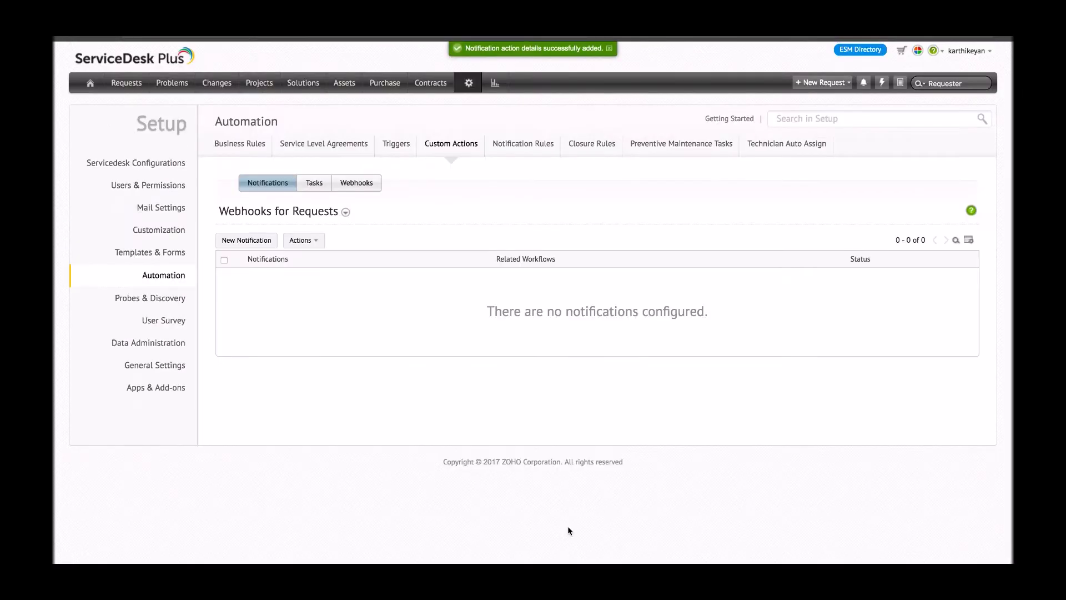
left_click(257, 184)
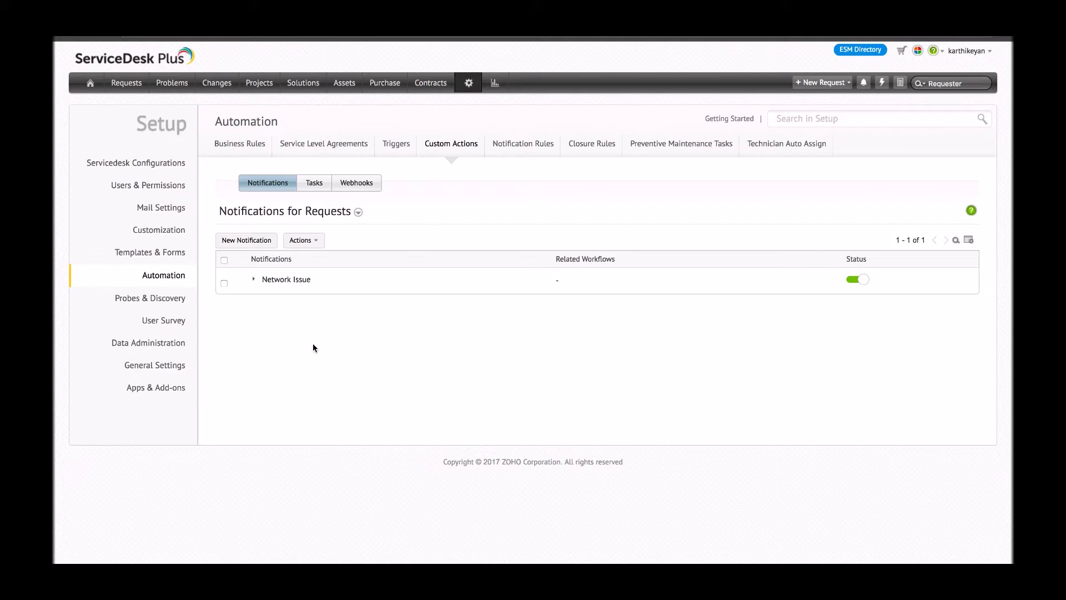
Start a new task custom action for requests and name it "Network Issue"
left_click(314, 185)
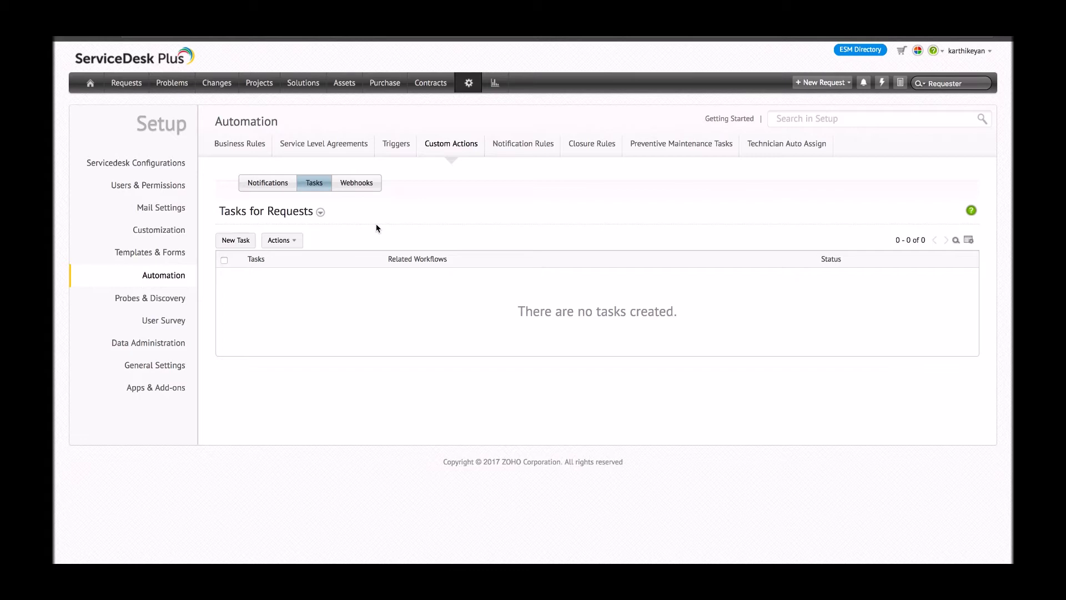
left_click(240, 243)
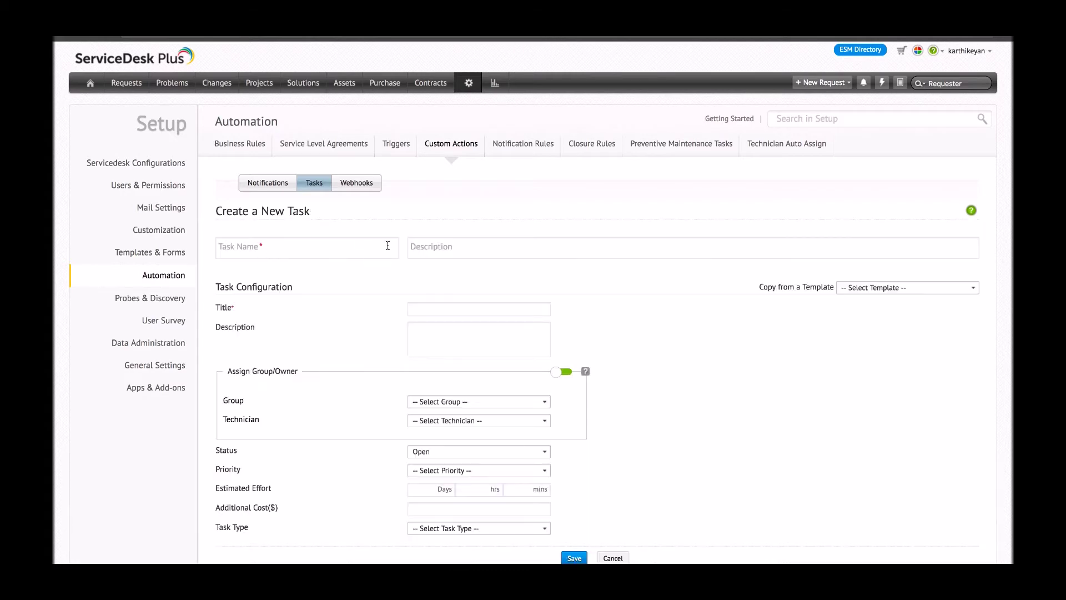
left_click(349, 249)
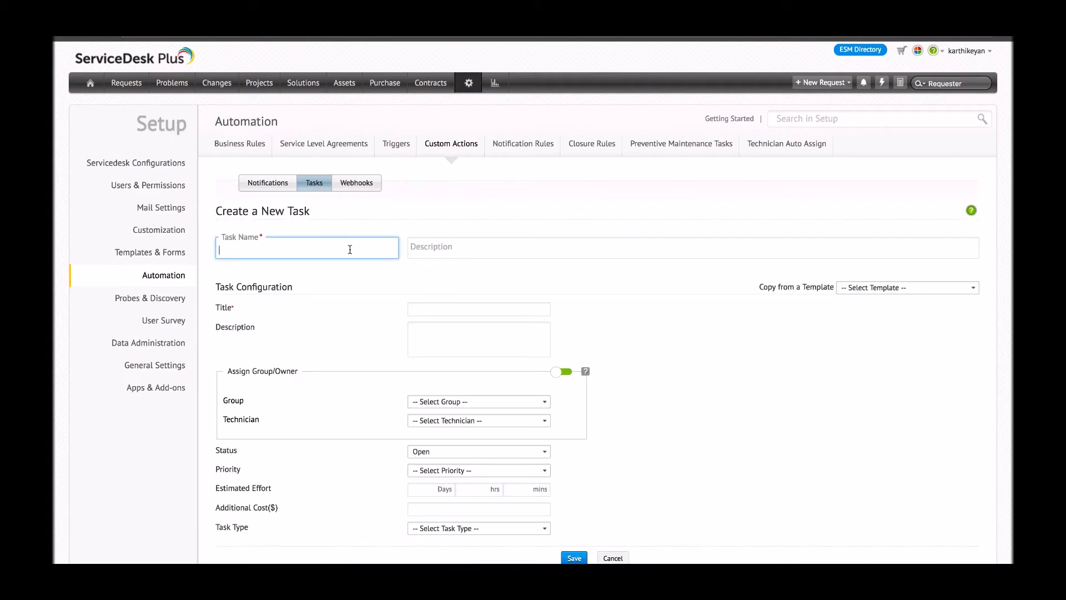
left_click(396, 268)
scroll(396, 268, "down", 1)
left_click(362, 239)
type("Network")
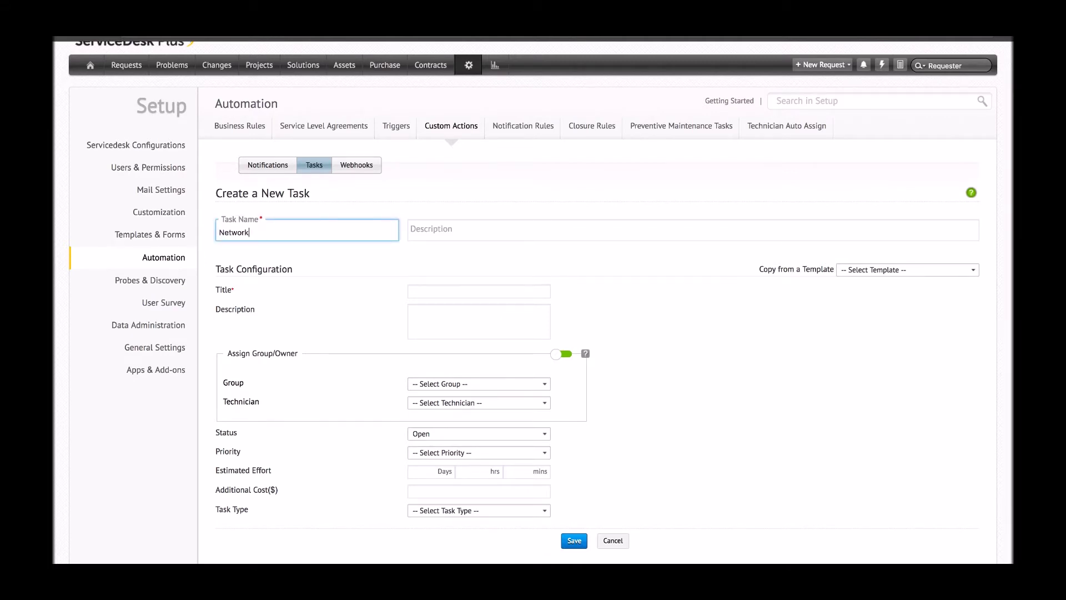
type(" Issue")
Title the task "Network Issue - Troubleshoot" and extend its name to "Network Issue Troubleshoot"
left_click(487, 291)
type("Network Issu")
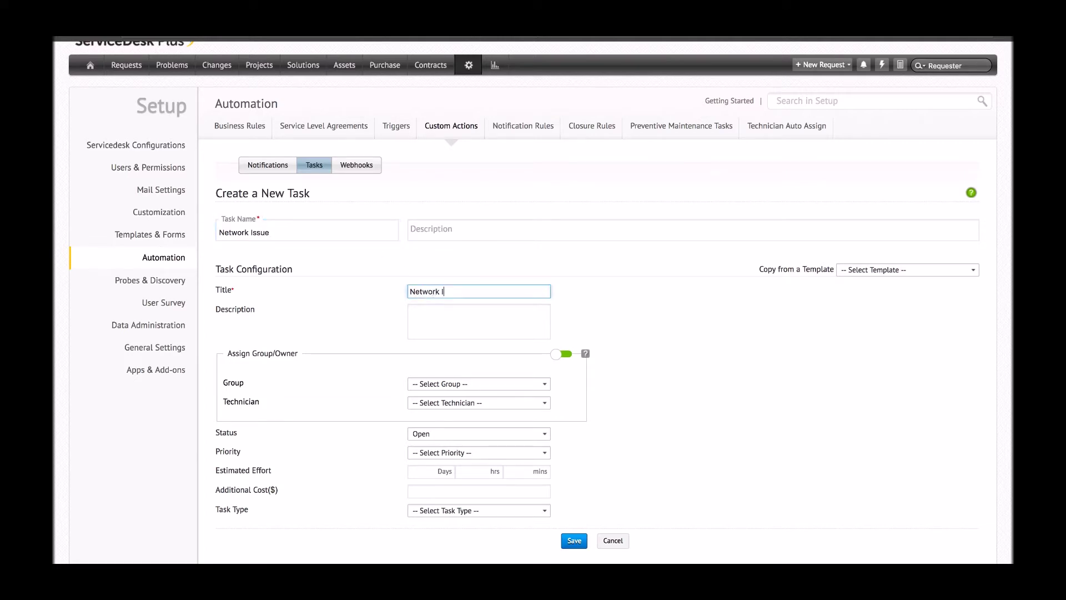
type("e - Trouble Sh")
key("BackSpace")
key("BackSpace")
key("BackSpace")
type("shoot")
left_click(340, 236)
type("Troubleshoot")
Assign the task to the Network group, choose its priority and save the task
left_click(439, 382)
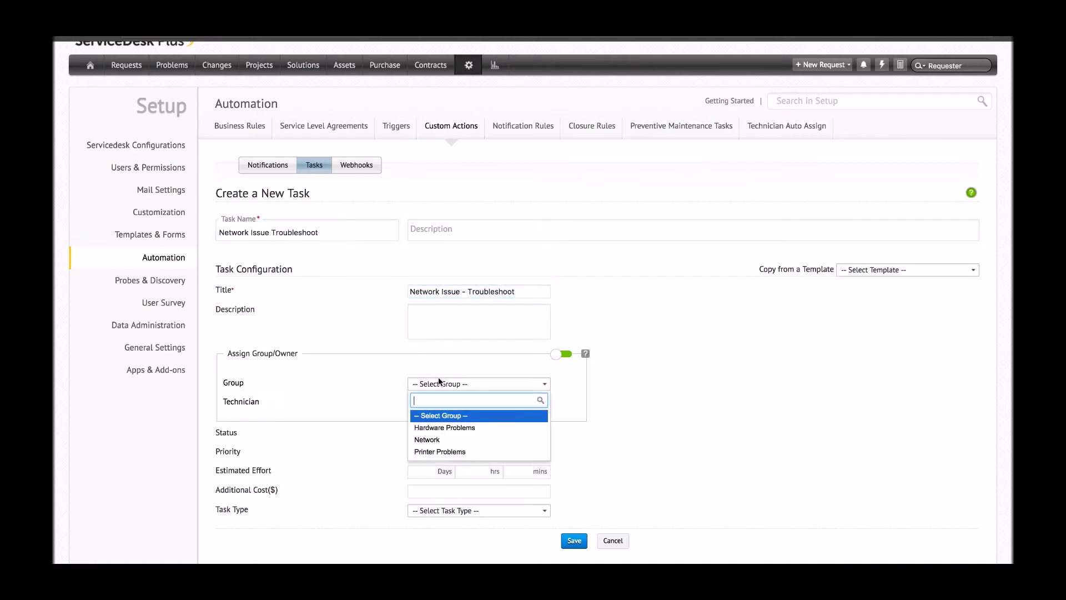
left_click(442, 439)
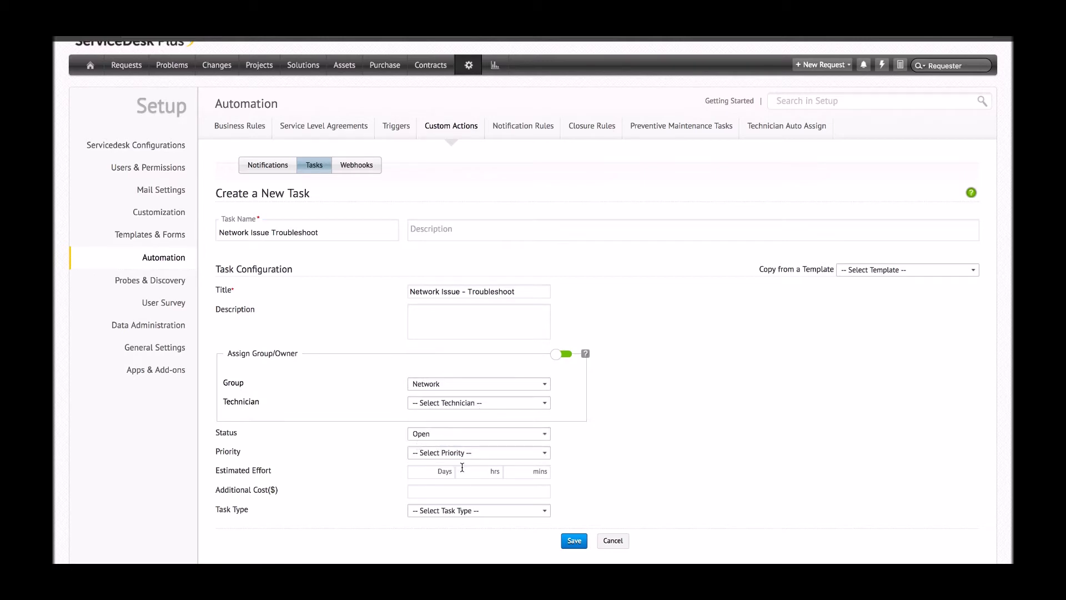
left_click(489, 451)
left_click(454, 497)
left_click(868, 270)
left_click(802, 270)
left_click(574, 541)
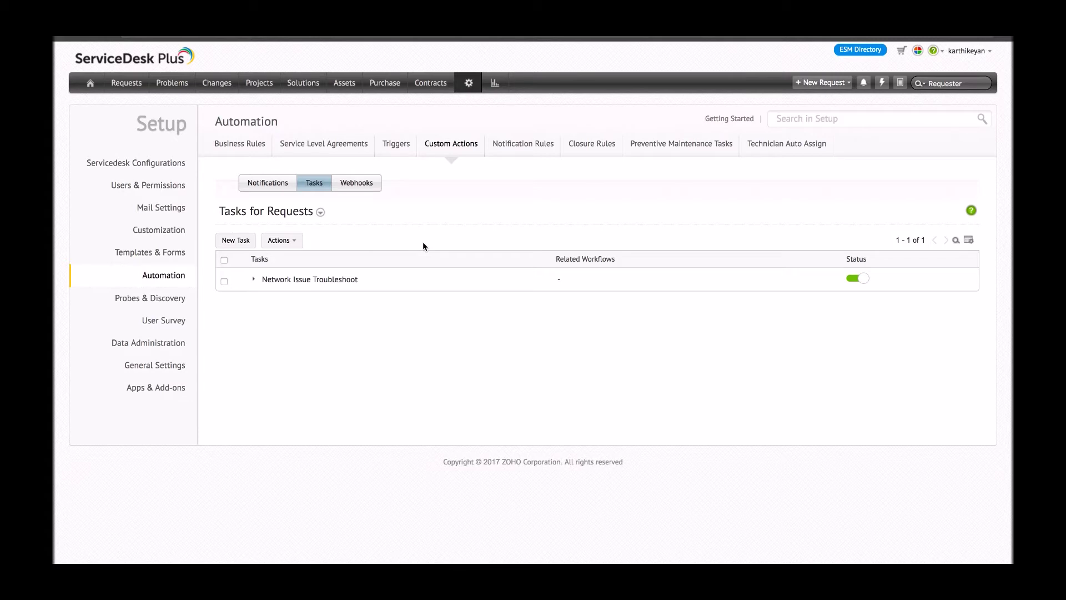
left_click(362, 186)
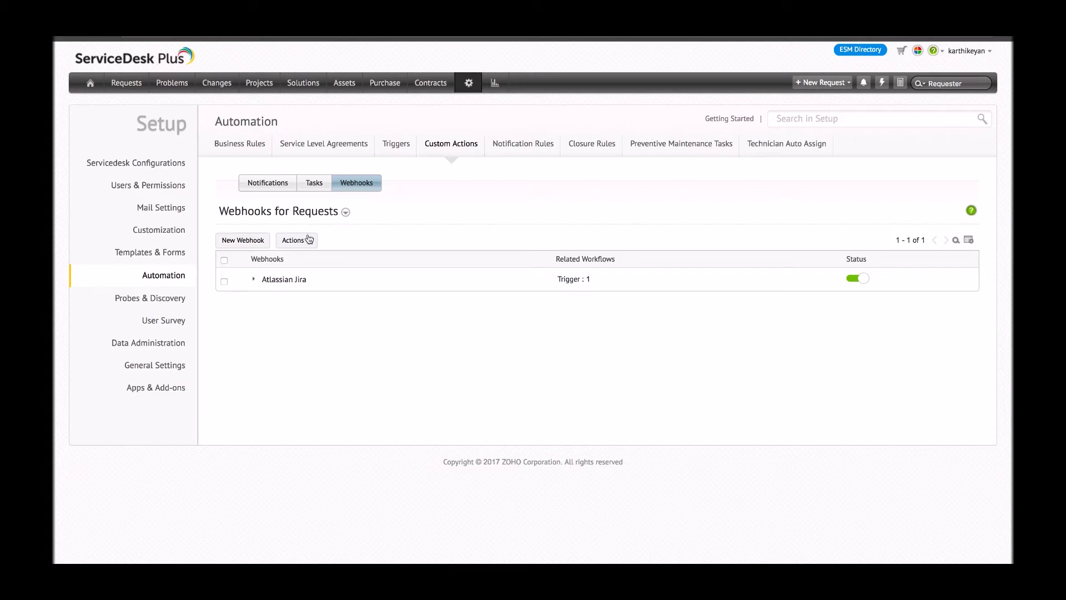
left_click(249, 240)
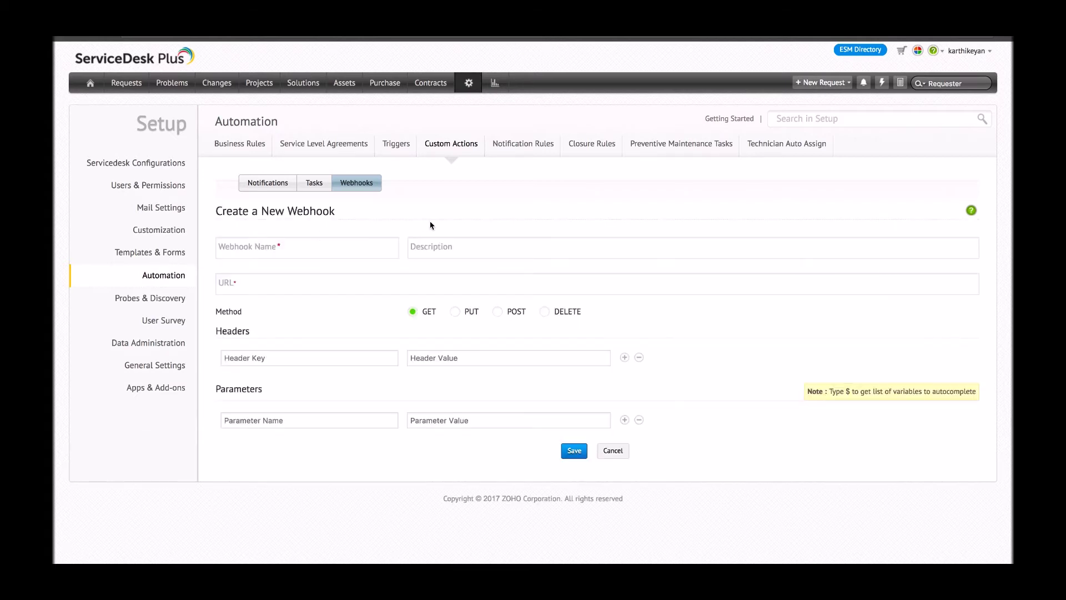
left_click(383, 245)
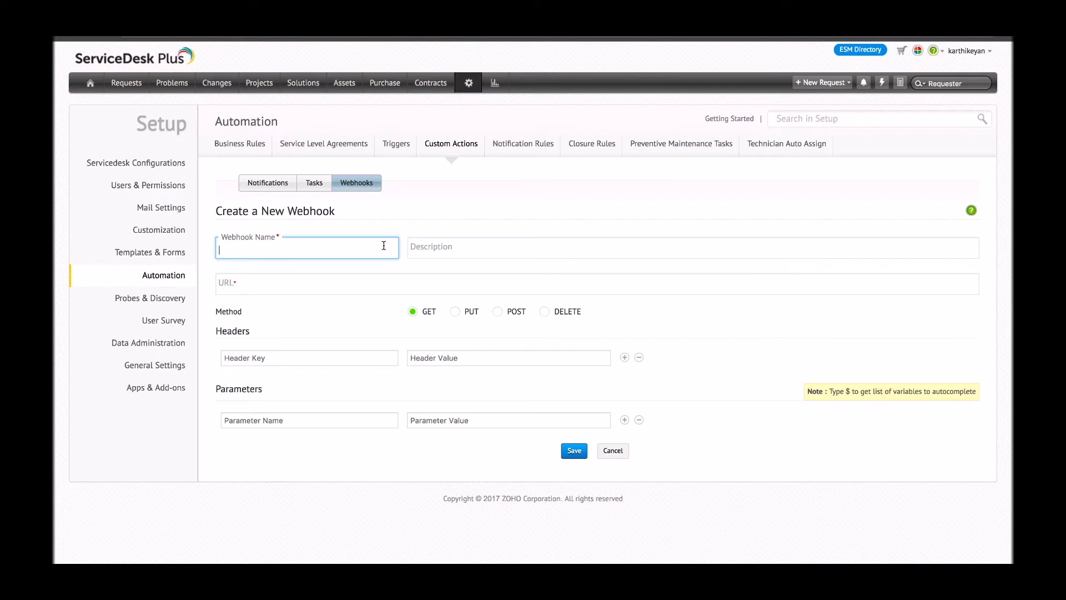
type("Projects")
left_click(376, 285)
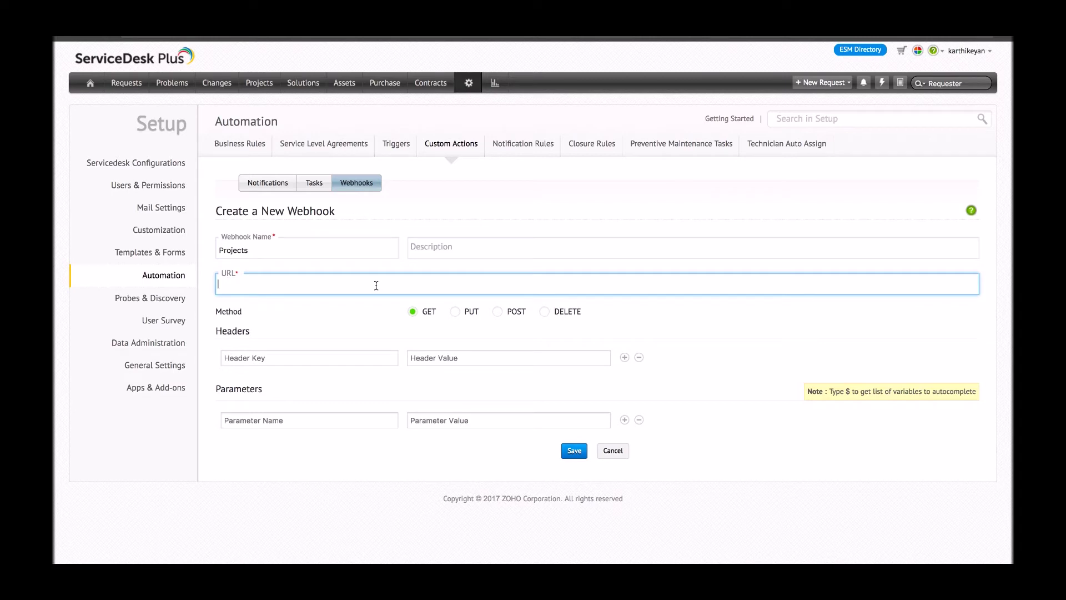
left_click(317, 355)
left_click(438, 360)
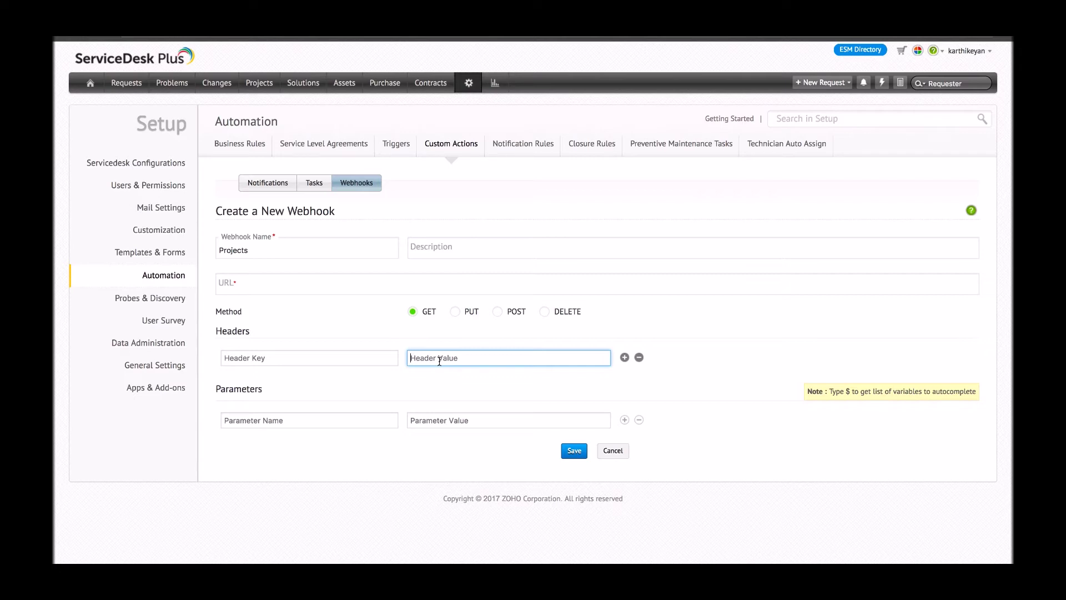
Open the Atlassian Jira webhook for editing and examine its URL, method, headers, parameters and JSON message body
left_click(355, 182)
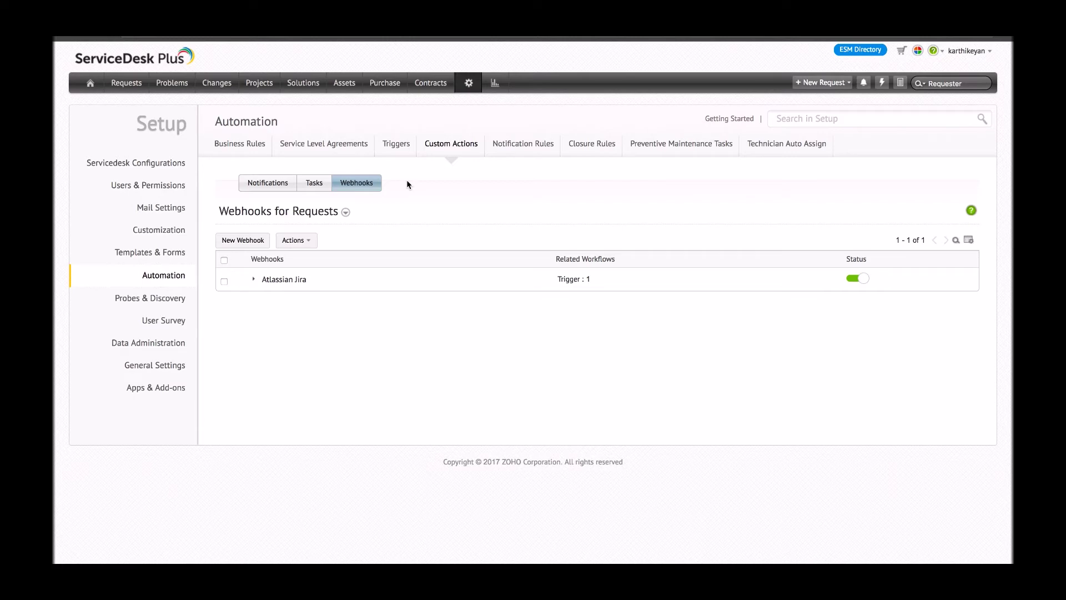
left_click(241, 279)
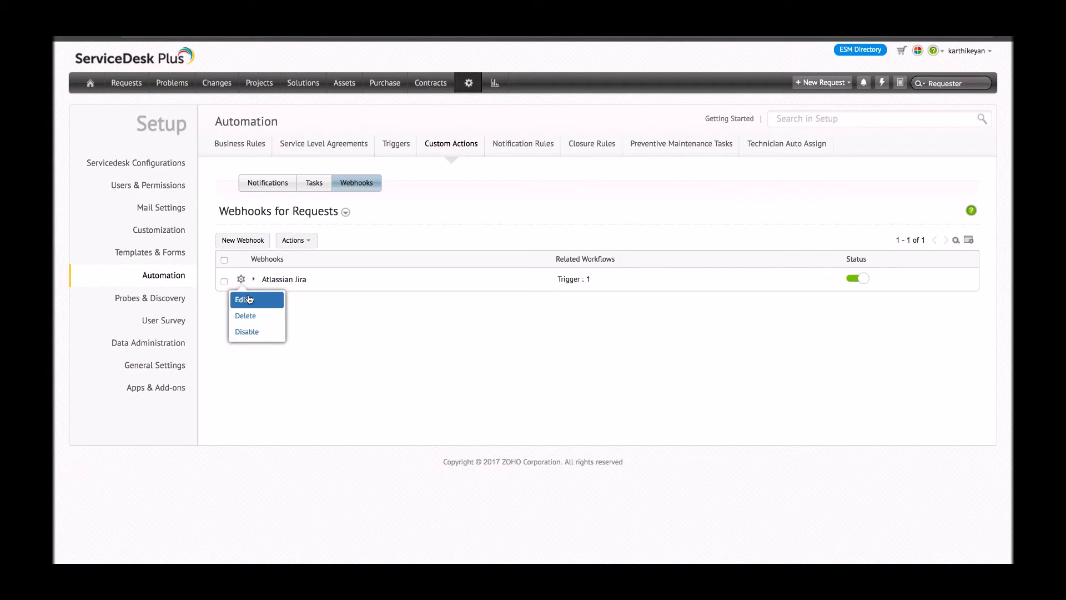
left_click(249, 300)
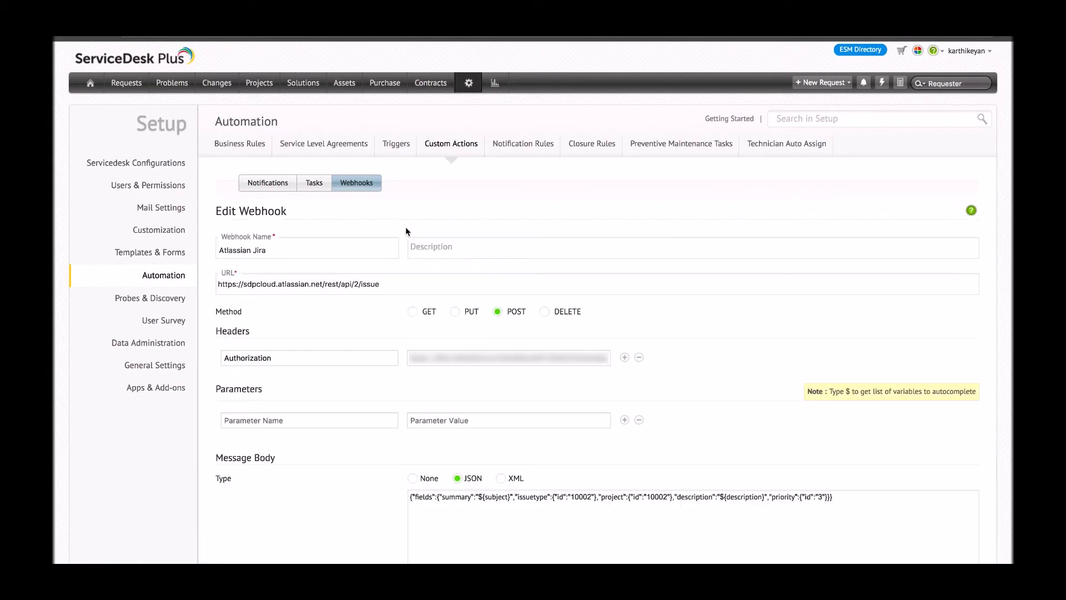
scroll(405, 230, "down", 1)
scroll(404, 231, "down", 1)
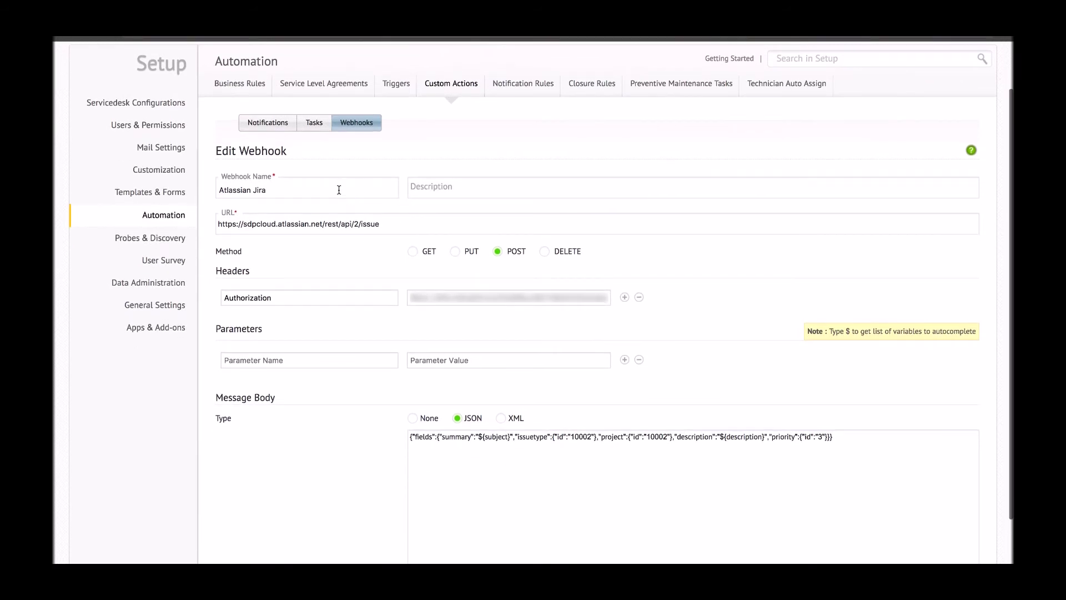
left_click(381, 224)
left_click(405, 209)
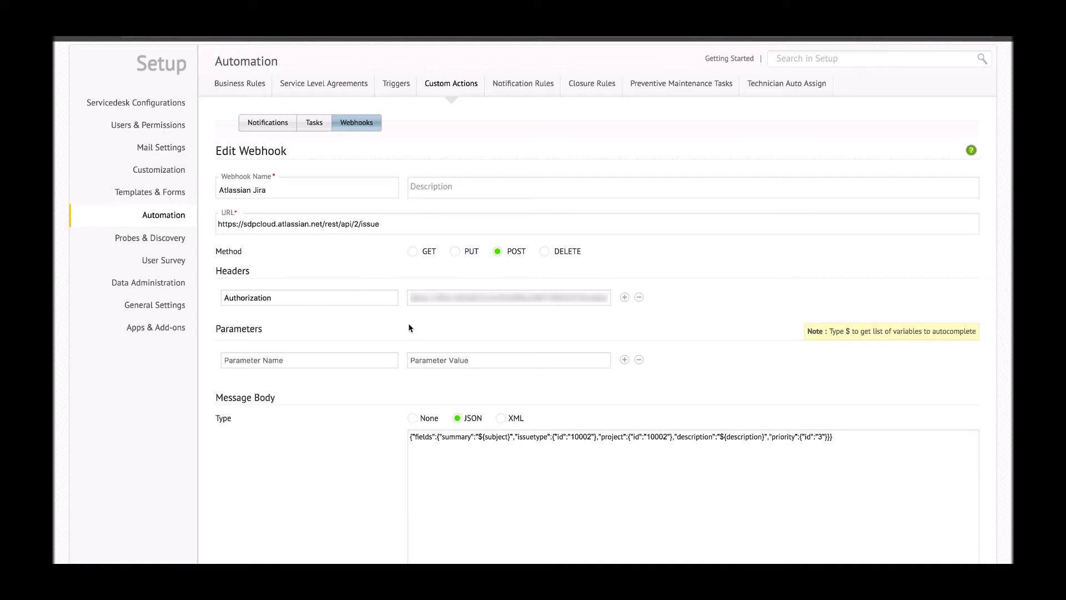
scroll(410, 328, "down", 1)
scroll(409, 327, "down", 2)
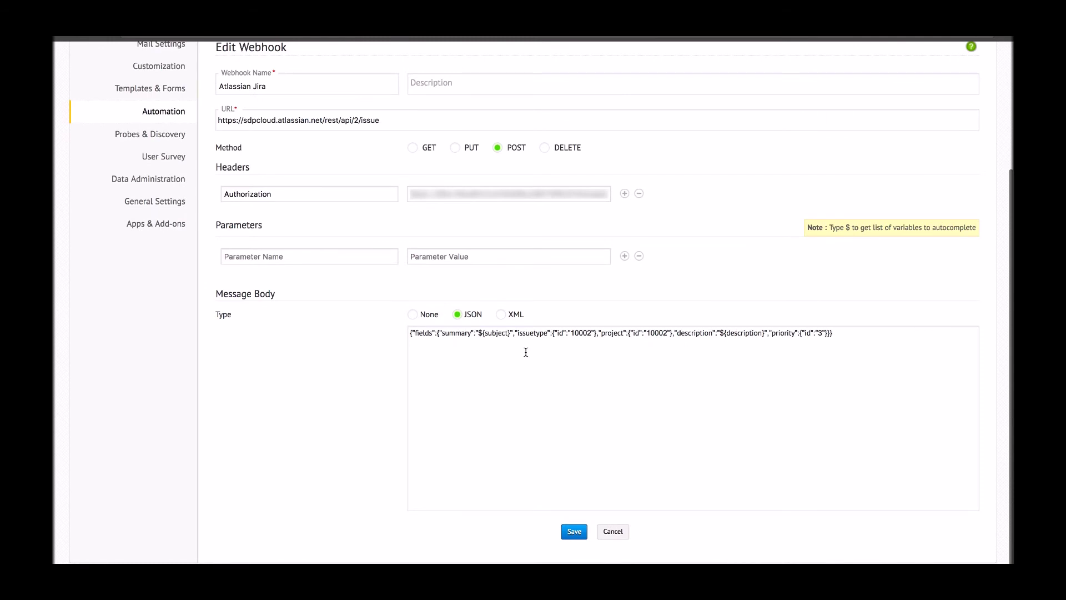
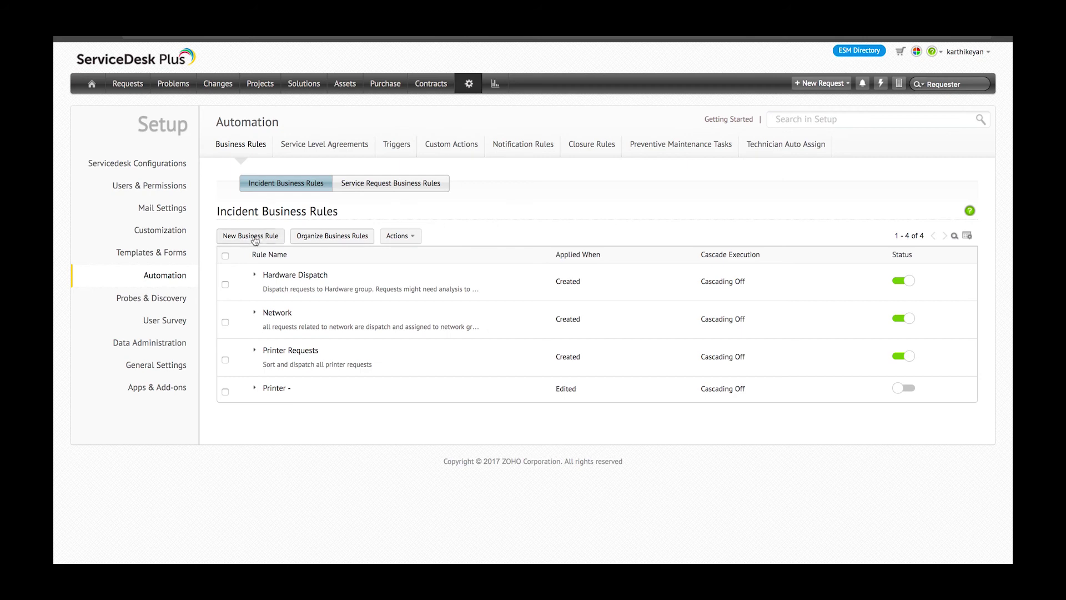
Start a new incident business rule named "Printer Issues - High Priority" and make it also execute when a request is edited
left_click(257, 237)
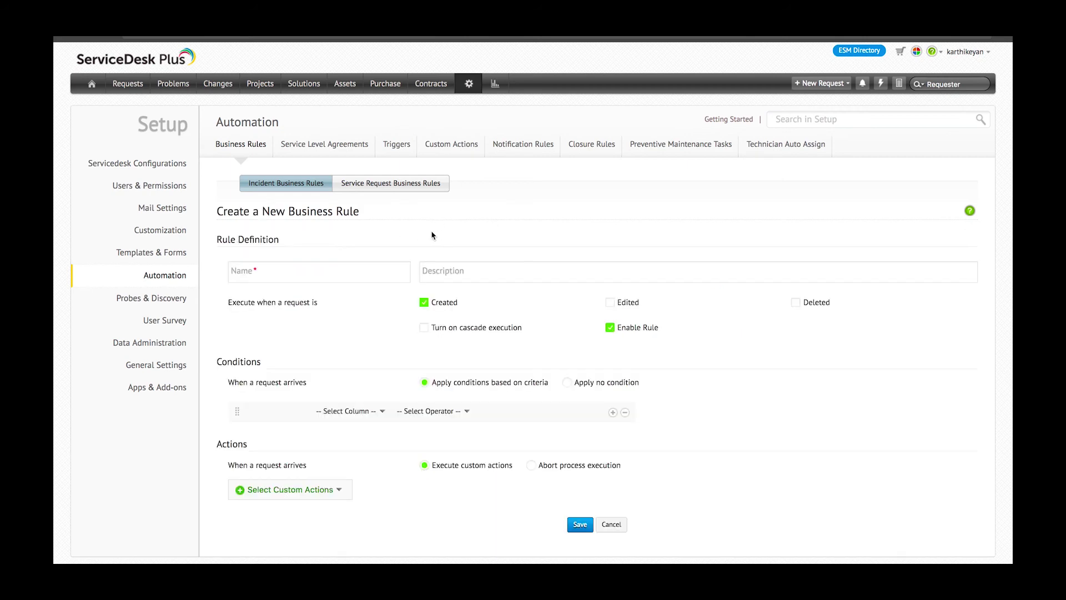
left_click(341, 279)
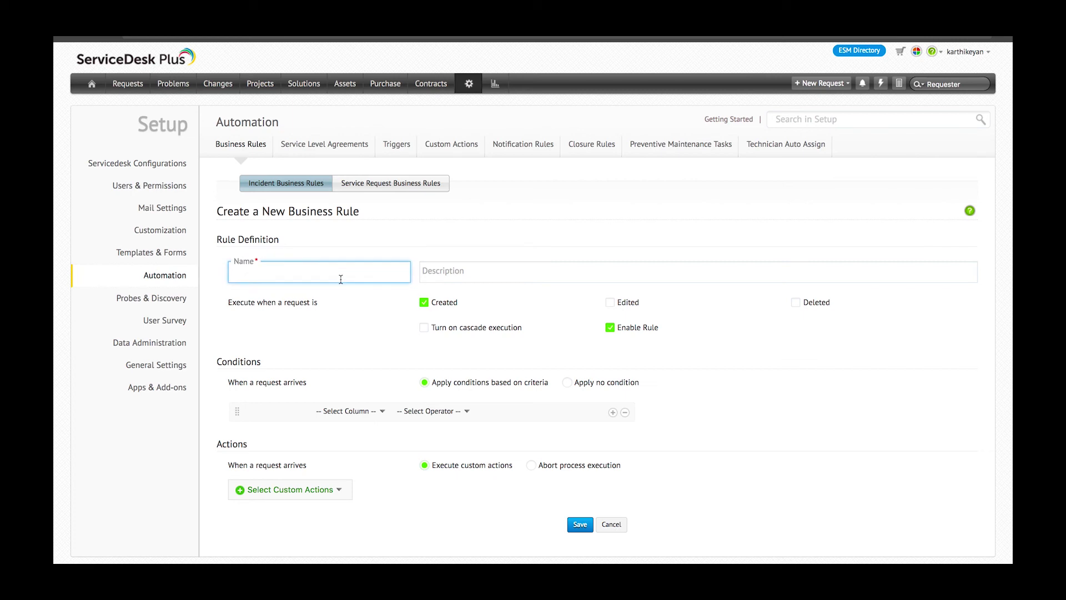
type("Printer Issues - High Priority")
left_click(610, 303)
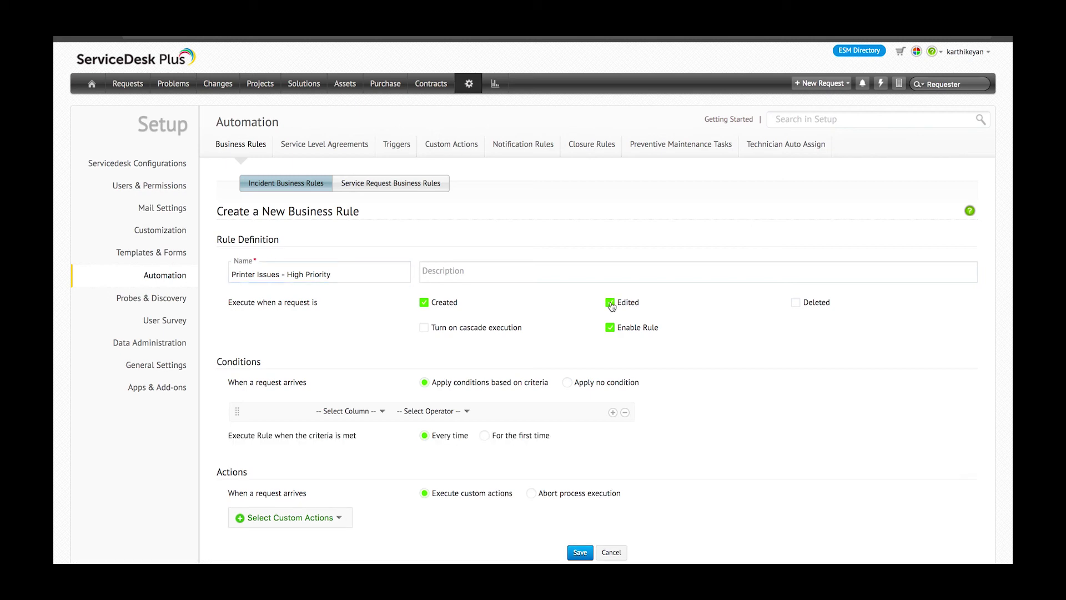
Stop the rule from executing when a request is created, and add the condition that Category is Printers
left_click(424, 303)
scroll(337, 333, "down", 1)
left_click(358, 388)
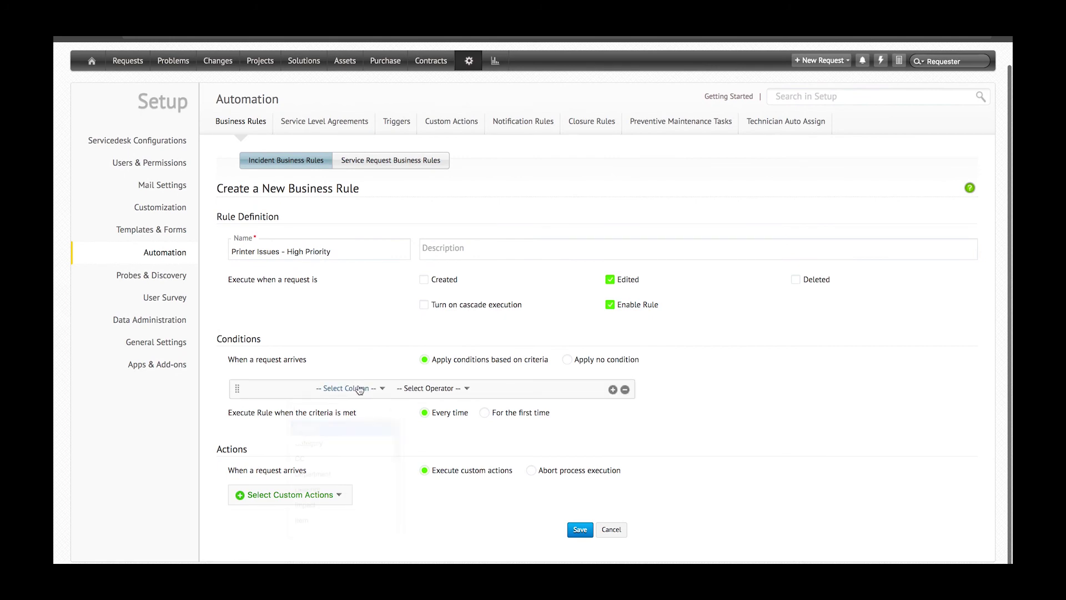
left_click(339, 443)
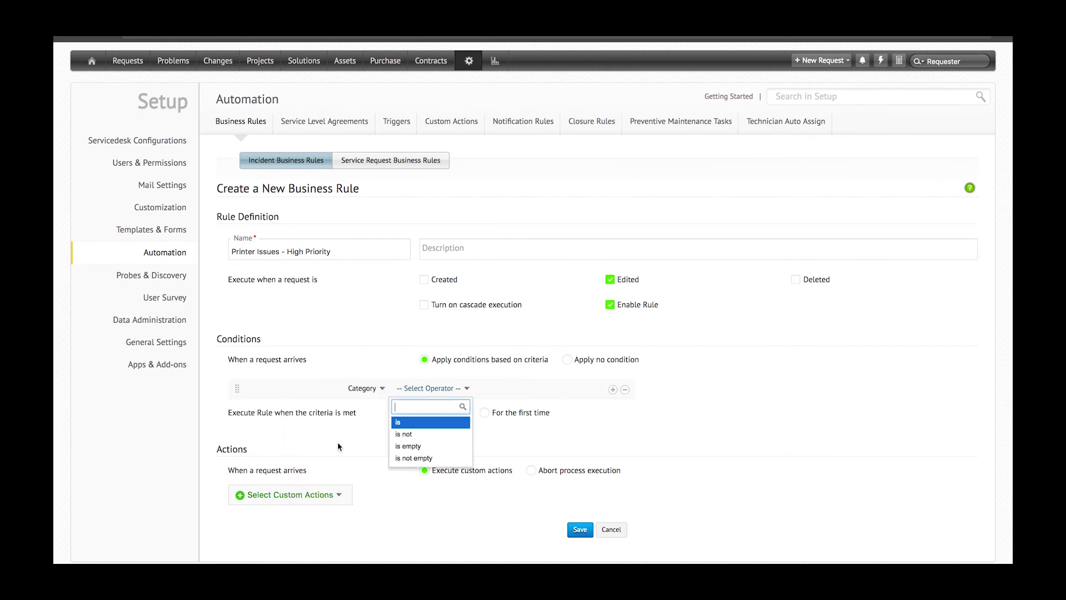
left_click(422, 422)
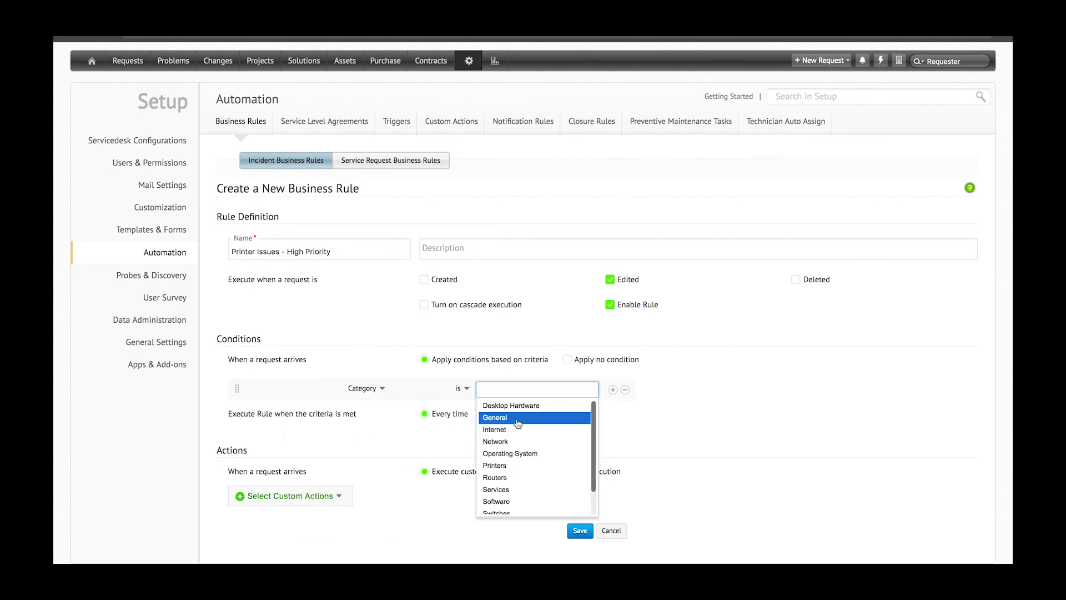
left_click(510, 465)
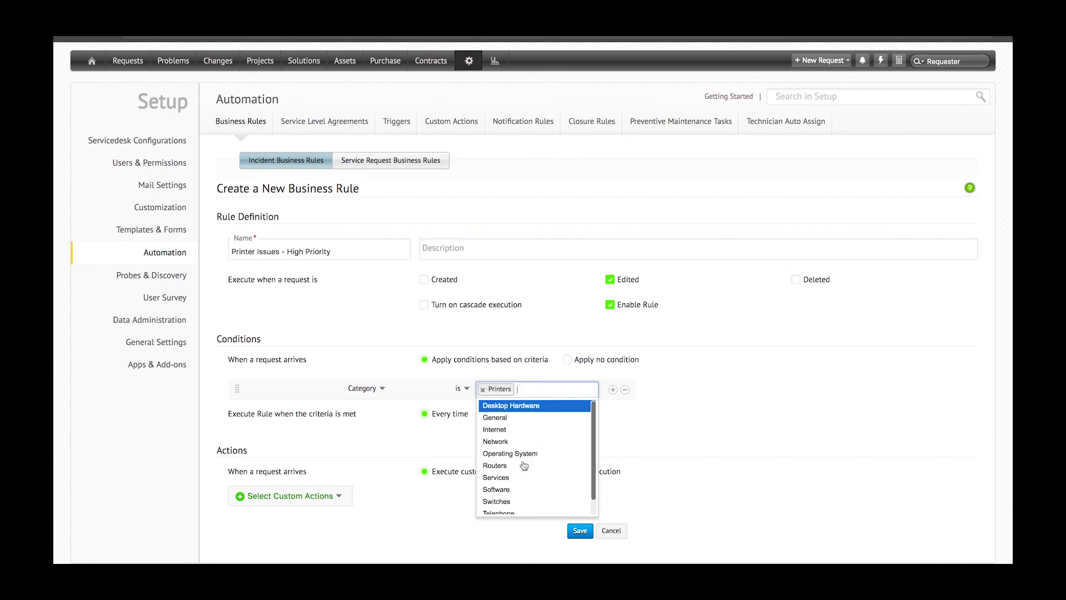
left_click(723, 422)
Add a second AND condition to the rule requiring that Status is On Hold
left_click(613, 389)
scroll(615, 392, "down", 1)
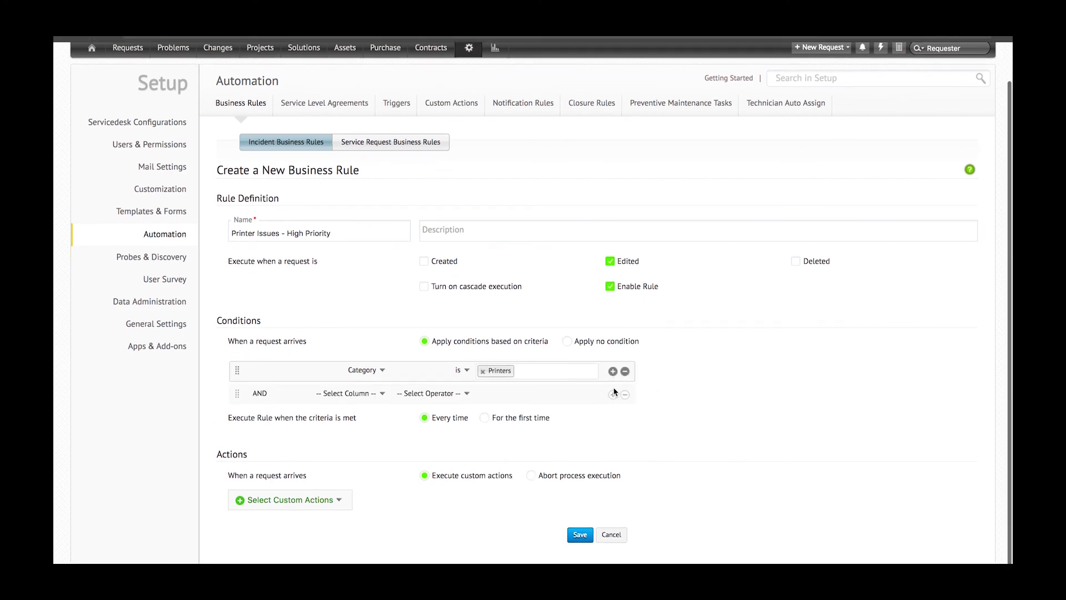
left_click(345, 388)
scroll(343, 494, "down", 3)
type("sta")
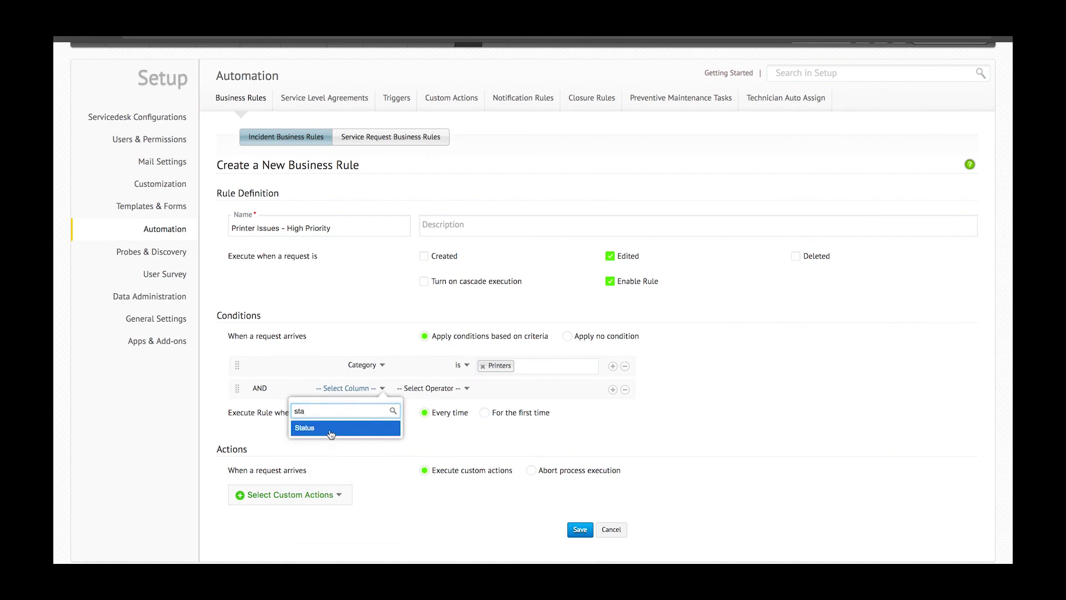
left_click(331, 434)
left_click(428, 424)
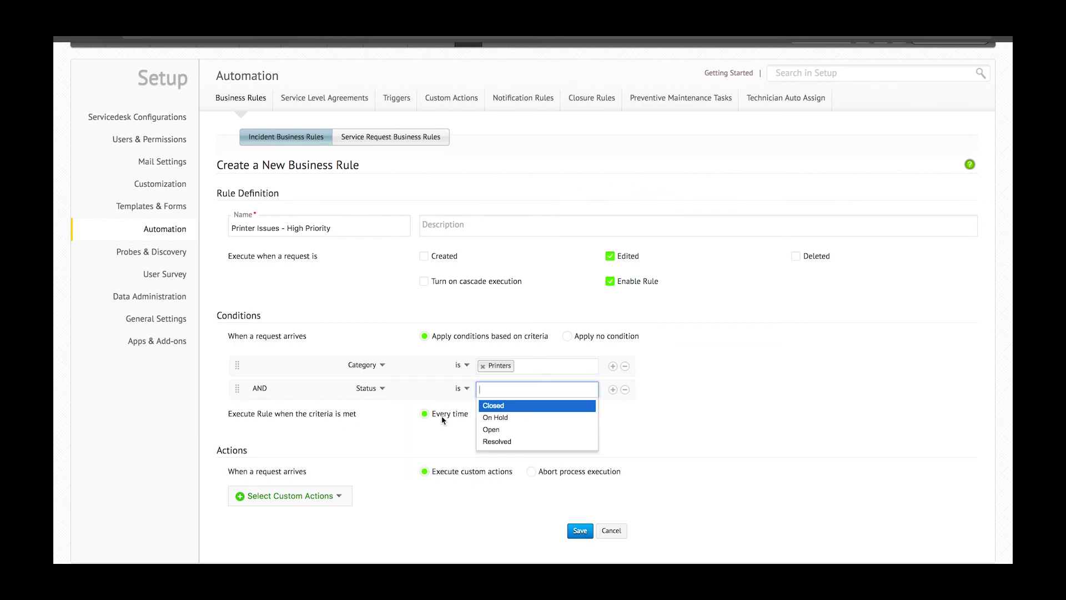
left_click(507, 418)
left_click(642, 403)
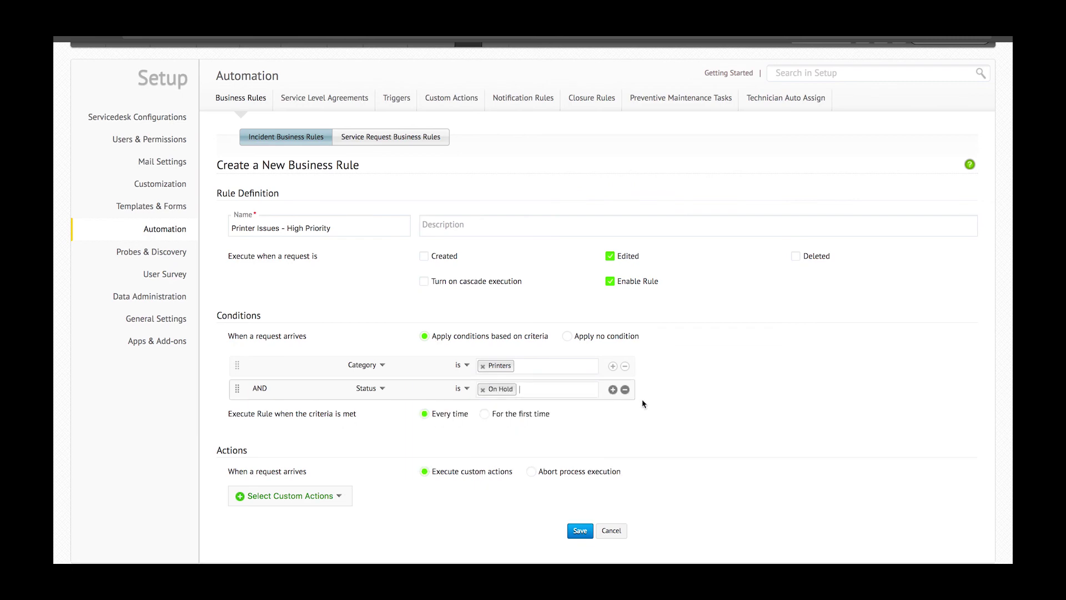
Add a third AND condition to the rule requiring that Priority is High
left_click(613, 390)
left_click(368, 411)
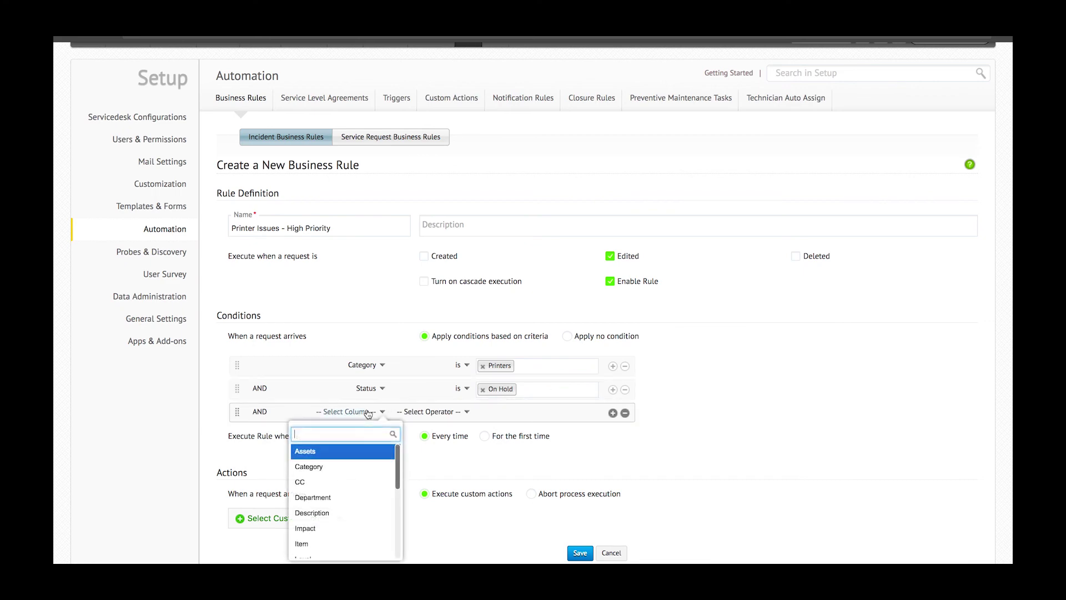
type("prio")
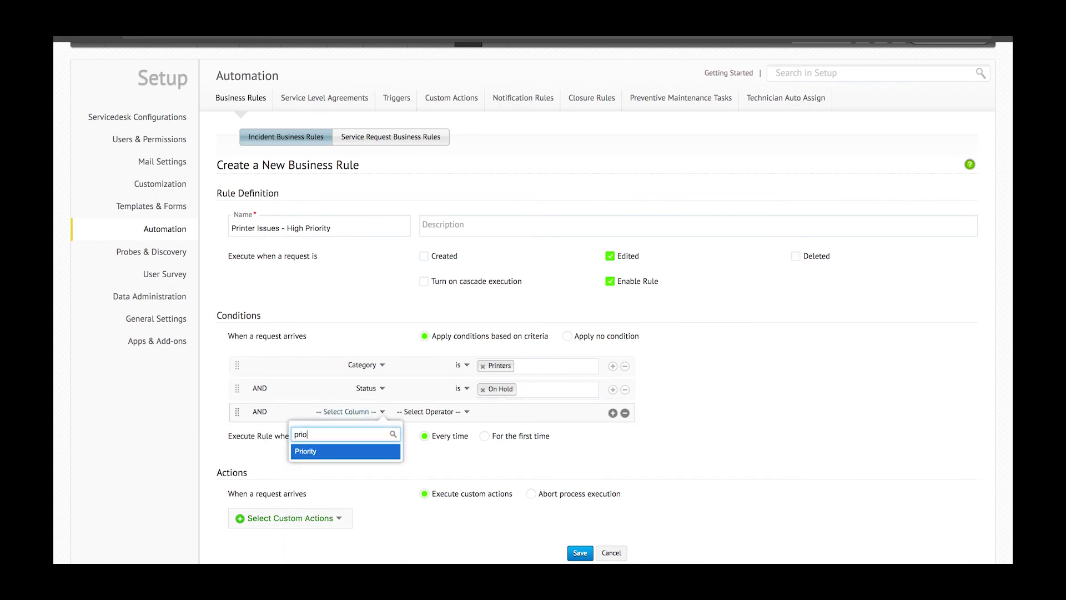
left_click(316, 451)
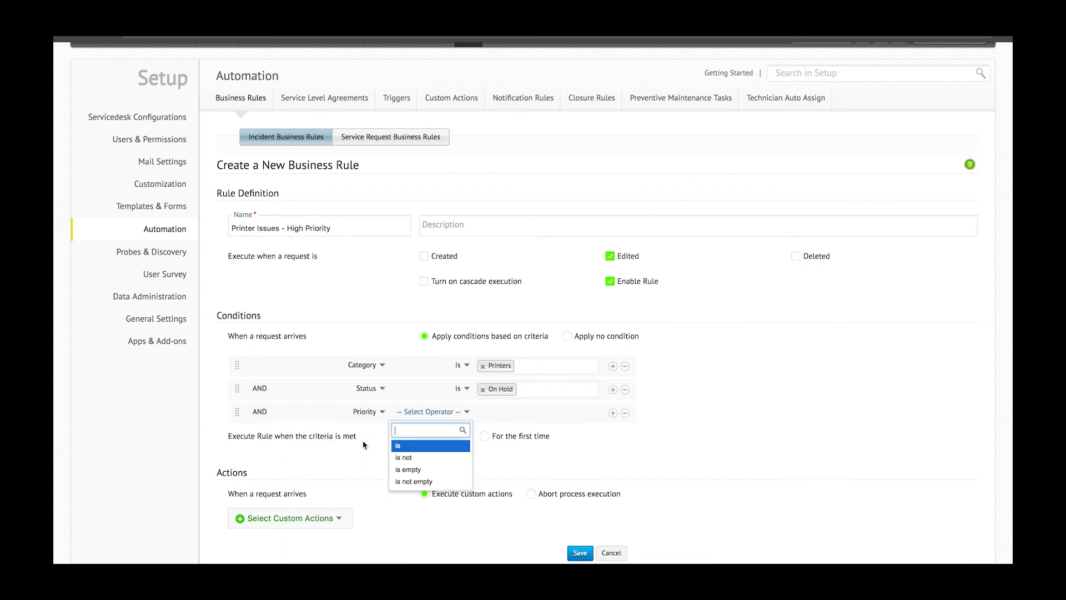
left_click(423, 446)
left_click(516, 429)
left_click(655, 419)
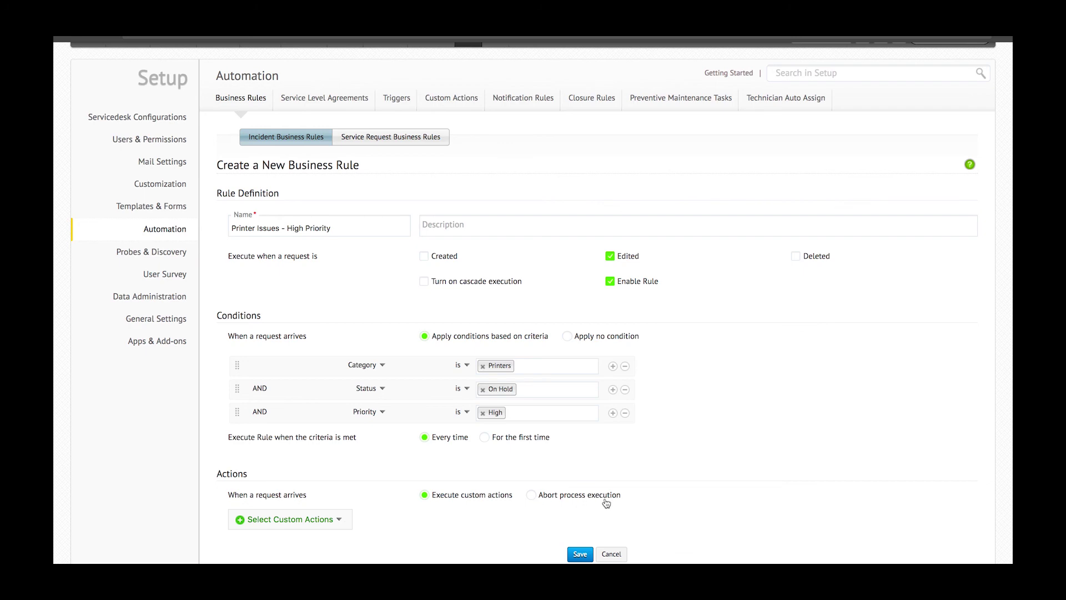
Make the rule abort process execution with the message "Cannot abort high priority Printer issues." and save the rule
left_click(532, 495)
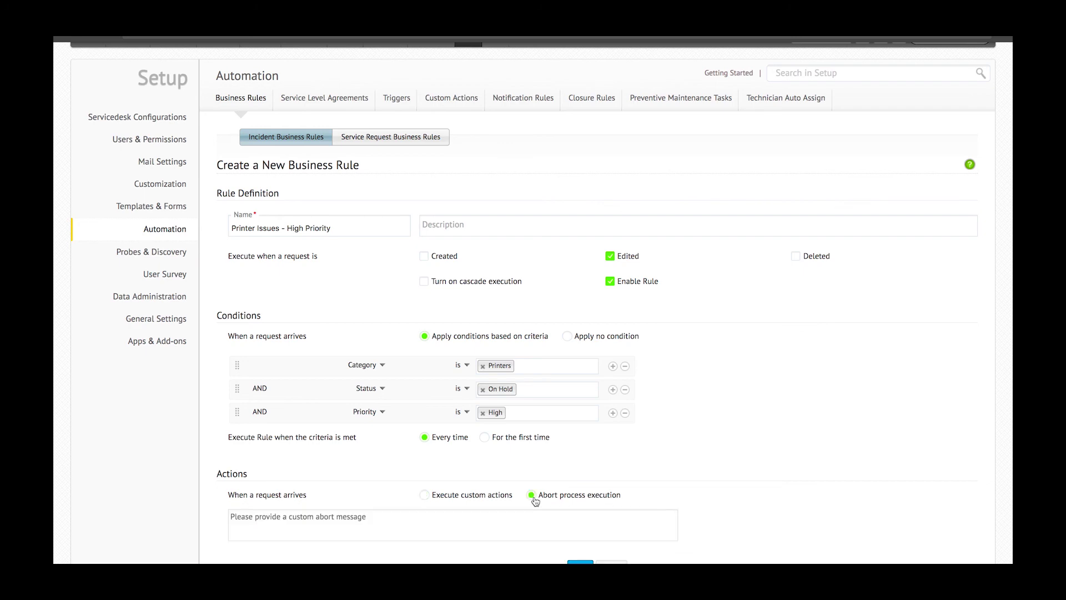
scroll(534, 497, "down", 1)
left_click(514, 486)
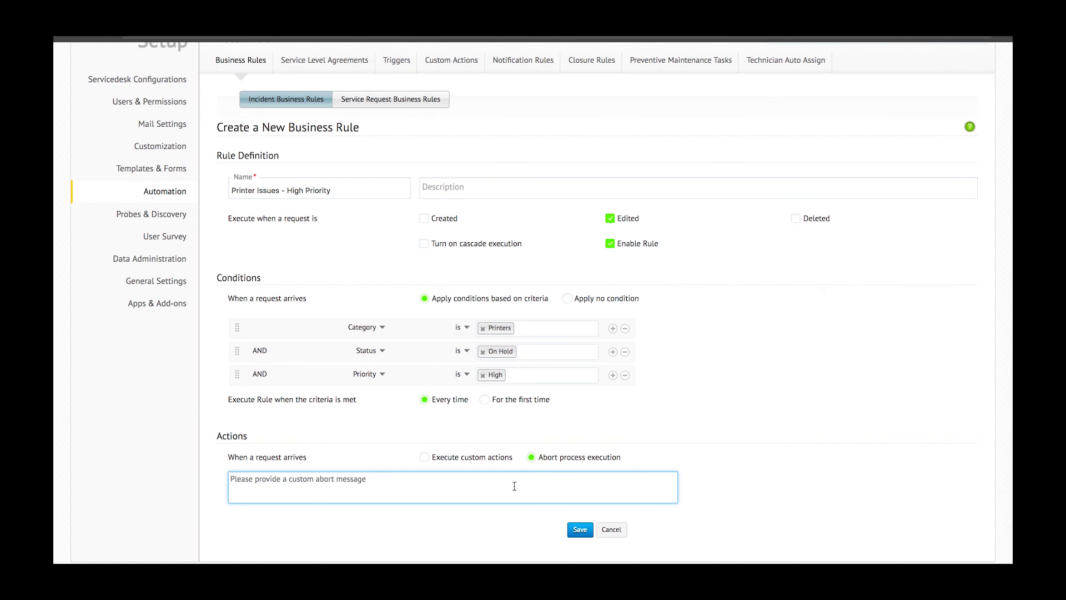
type("Cannot abort hig")
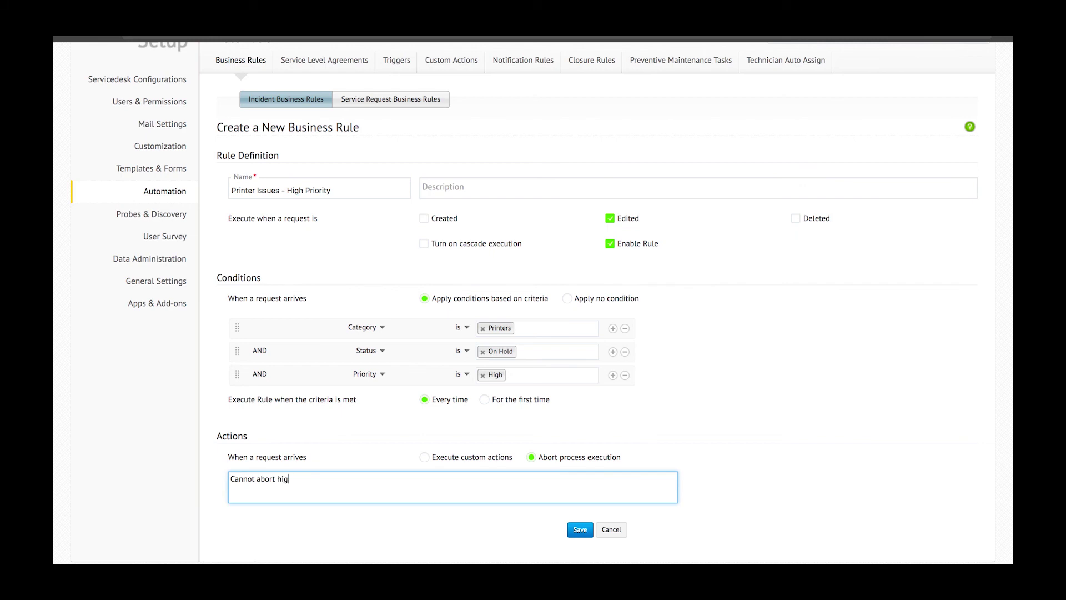
type("h priority Printer issues.")
left_click(580, 529)
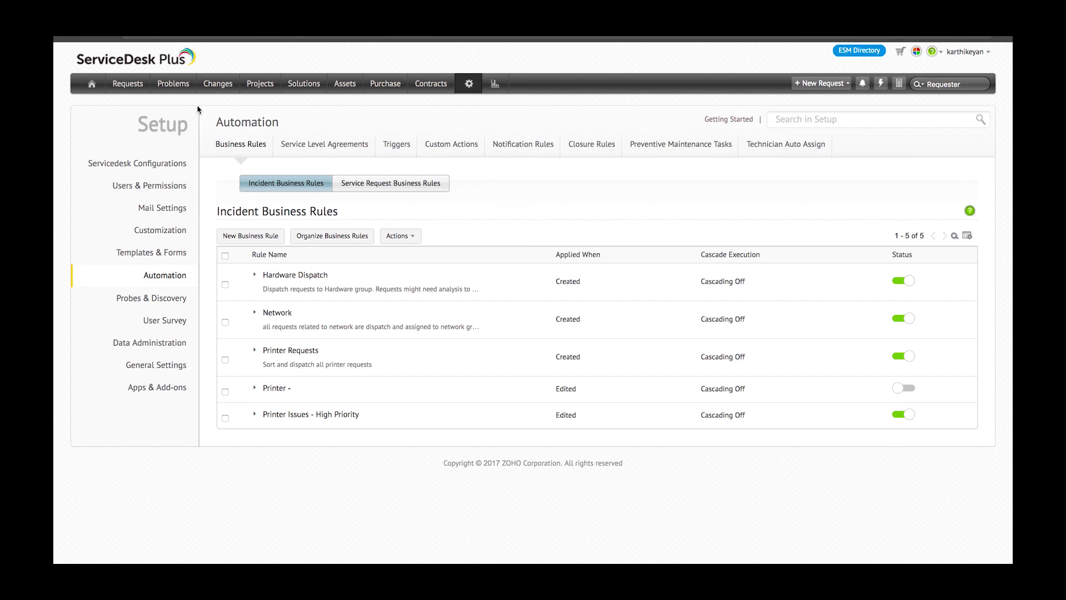
Create a new incident from the requests list and enter the requester's name
left_click(128, 85)
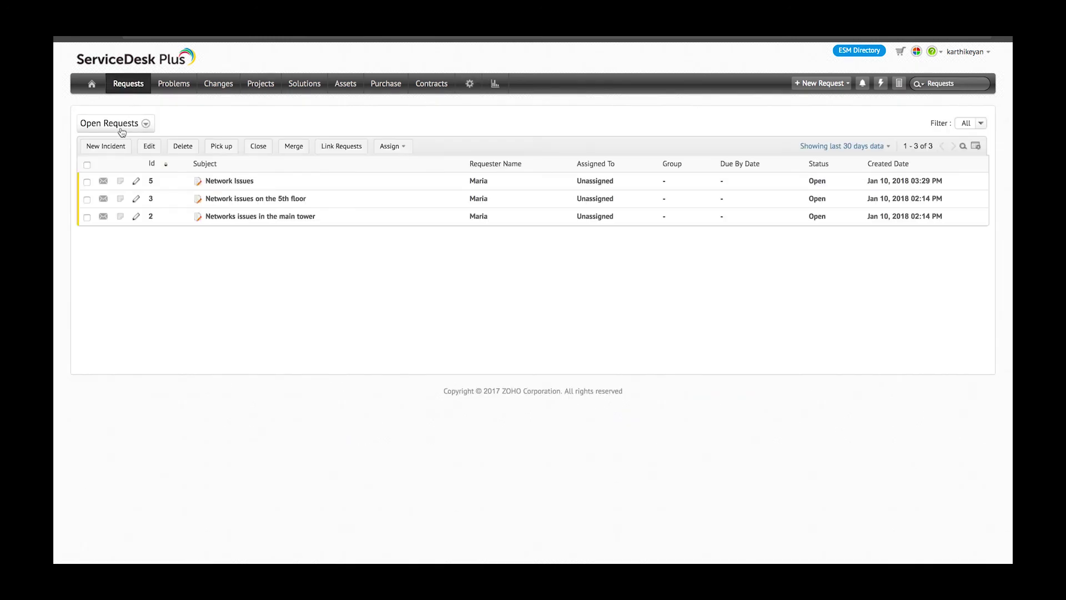
left_click(115, 148)
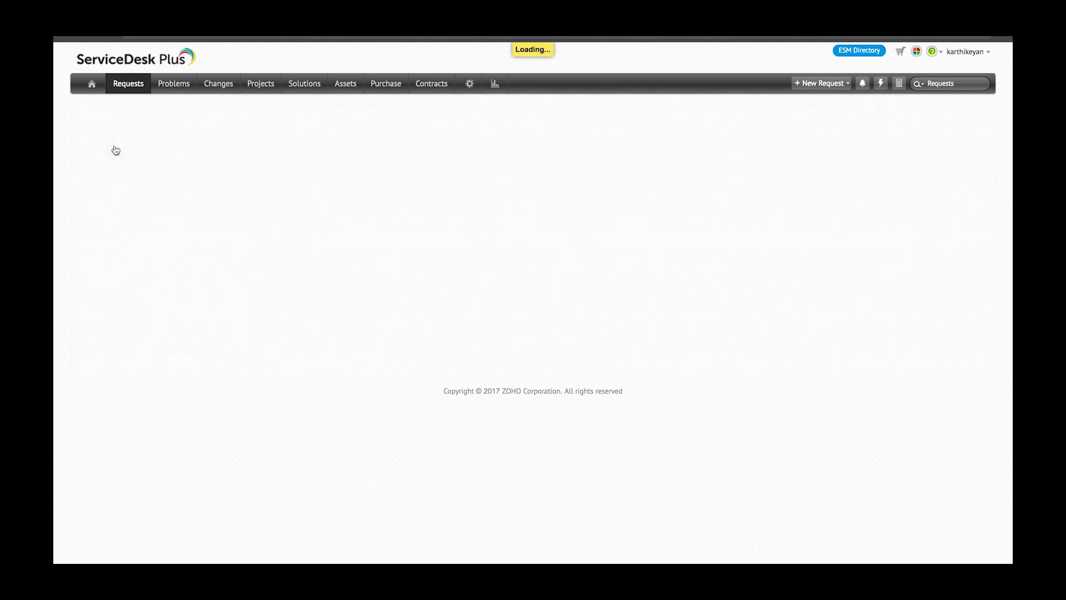
left_click(234, 269)
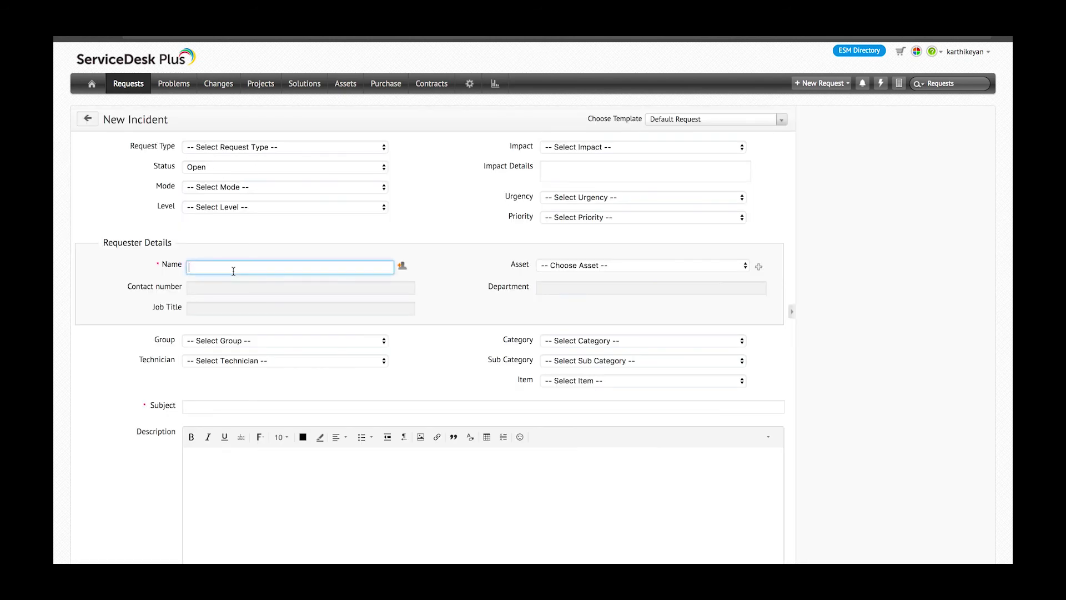
type("Juli")
left_click(220, 285)
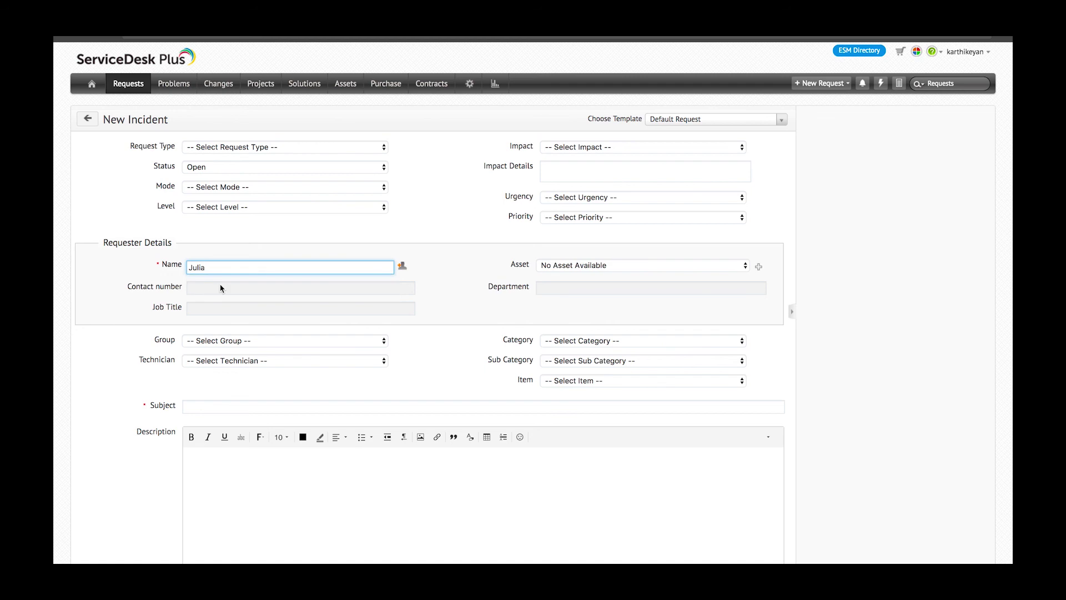
Set the new incident's category to Printers and its priority to High
left_click(553, 341)
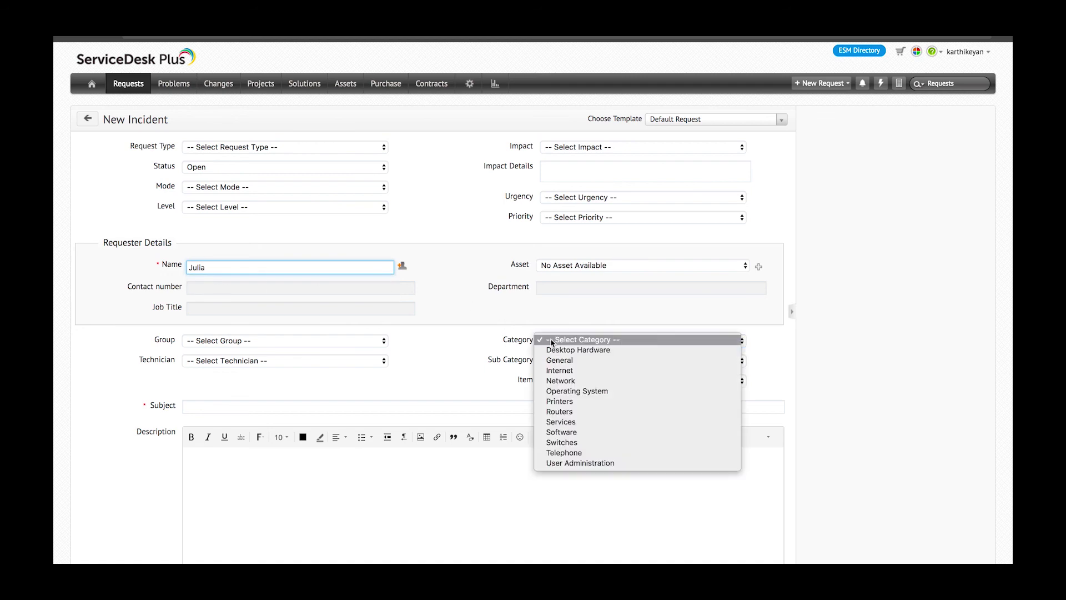
left_click(566, 407)
left_click(577, 218)
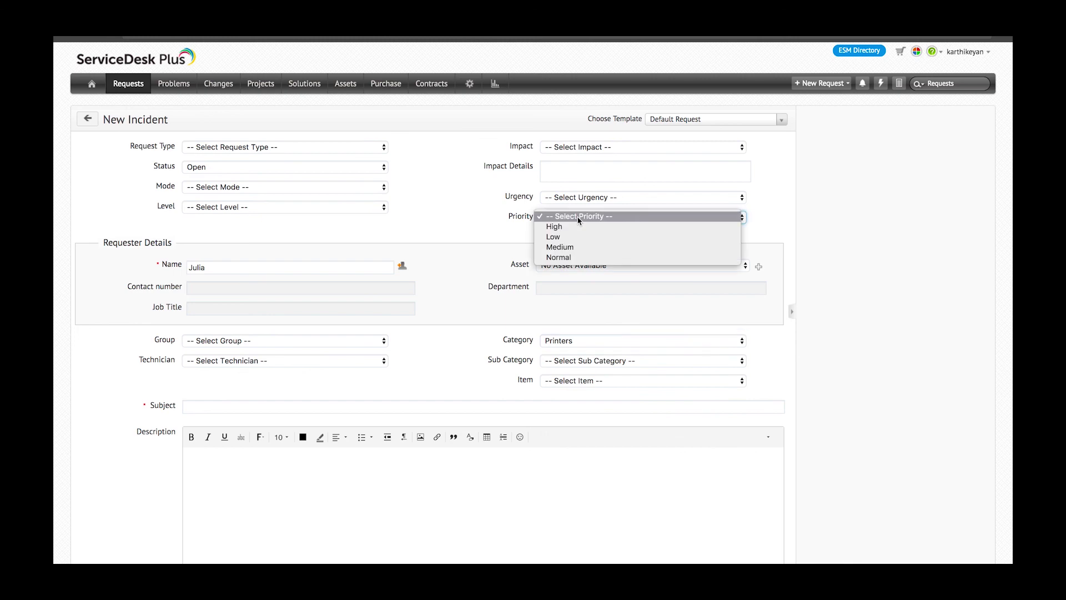
left_click(578, 226)
Enter the incident subject "Printer issue on the 6th floor" and add the request
left_click(459, 406)
type("Printer issue on ")
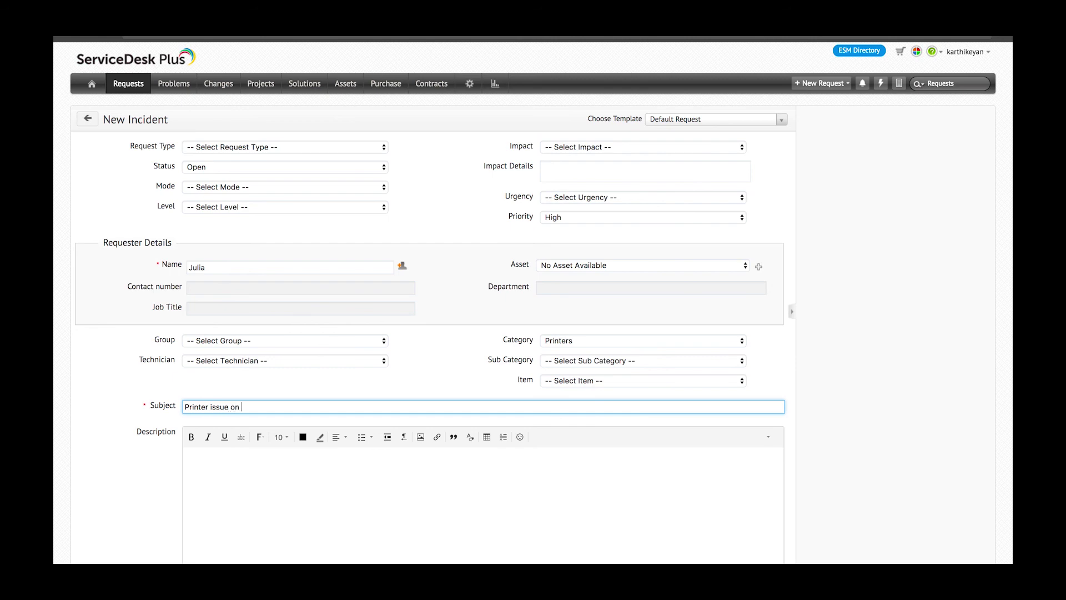
type("the 6th floor")
scroll(440, 361, "down", 3)
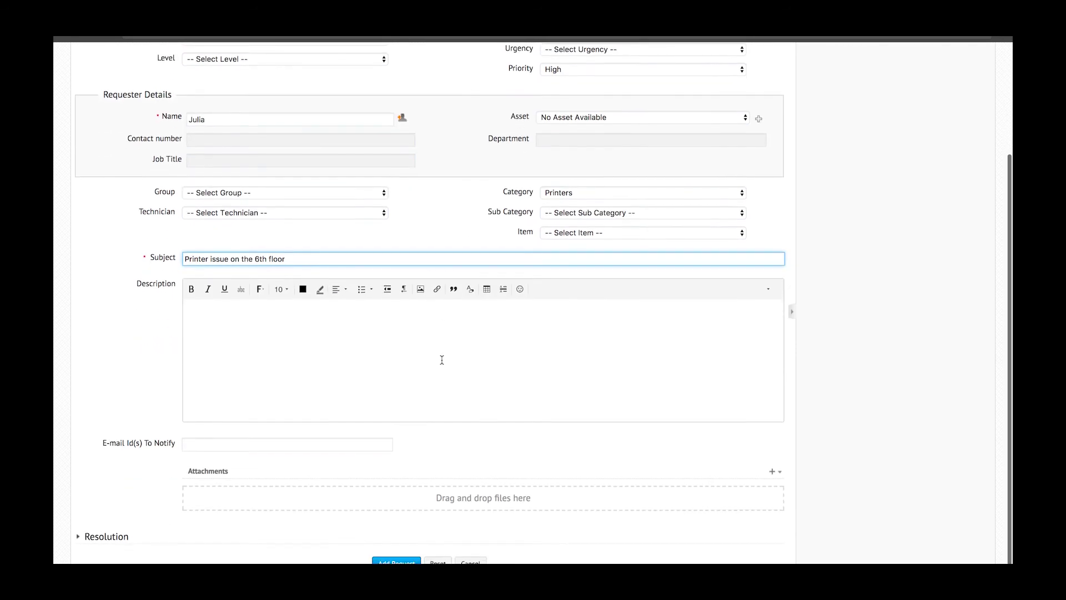
left_click(394, 551)
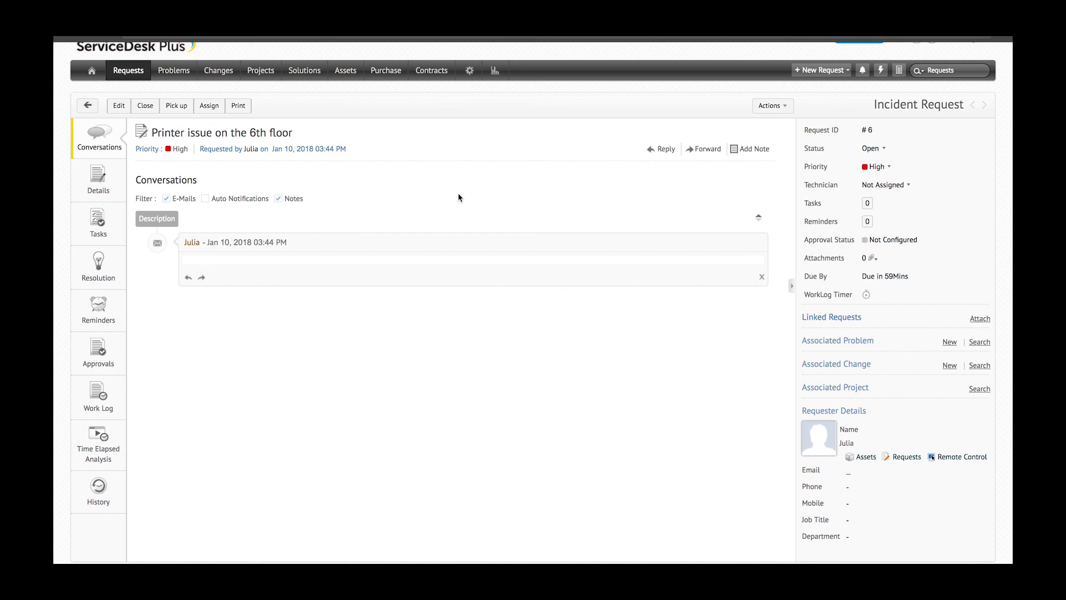
Try to change the printer request's status to On Hold without giving a reason, to test the business rule
left_click(884, 149)
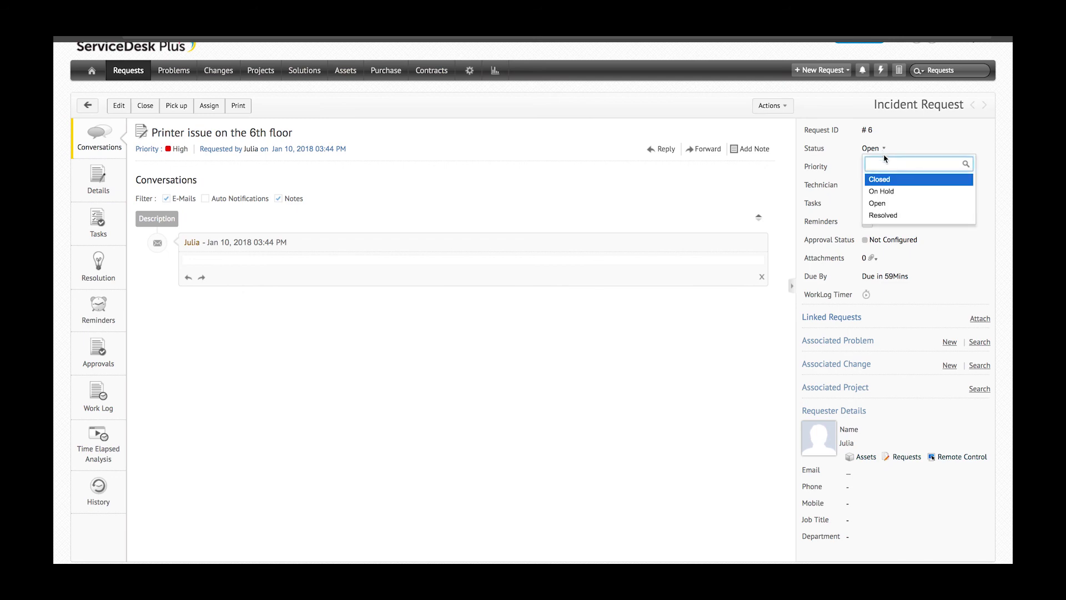
left_click(888, 191)
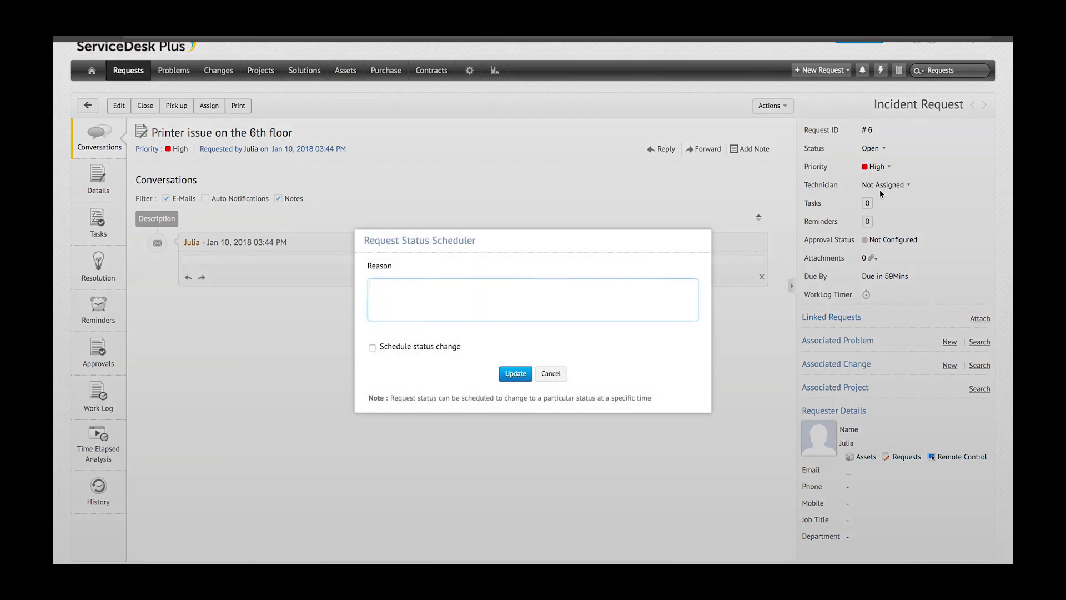
left_click(519, 373)
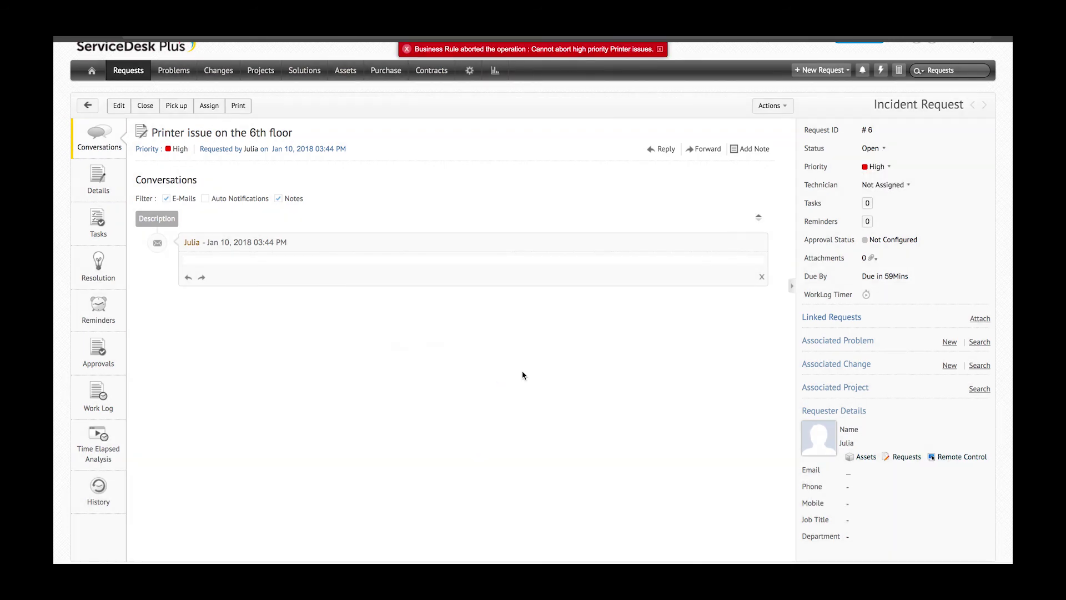